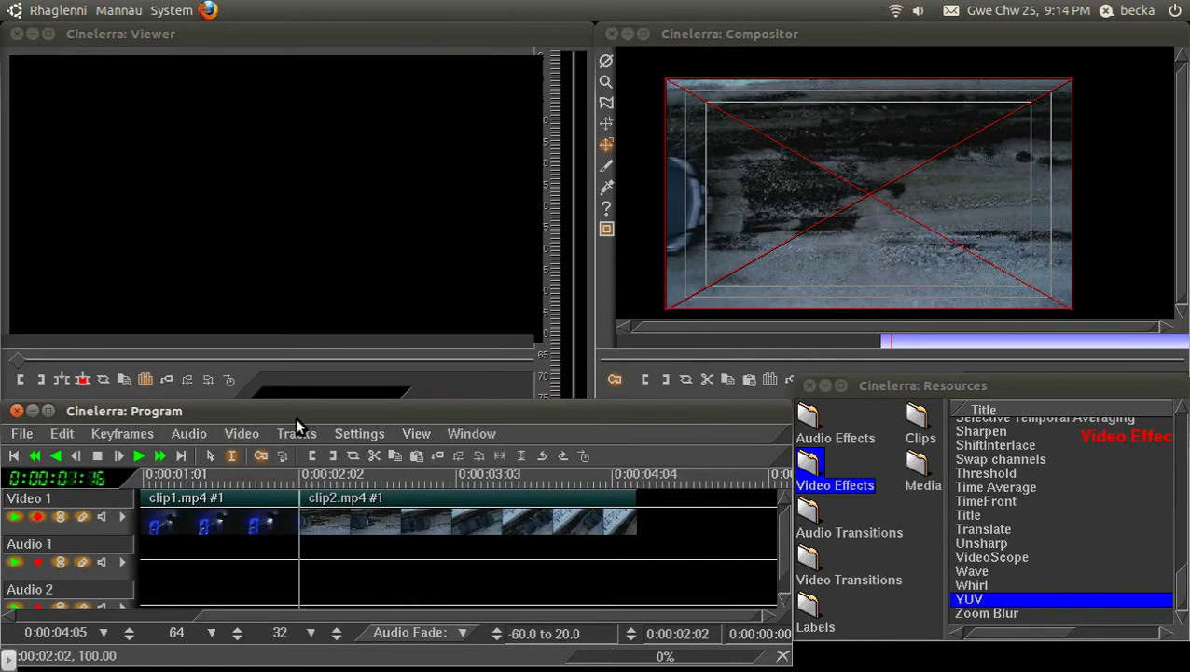
- Add a Video 2 track and place tree-bark-brushes.jpg on it, starting at 0:00:00:00
{"action": "left_click", "coordinate": [242, 434]}
{"action": "left_click", "coordinate": [249, 452]}
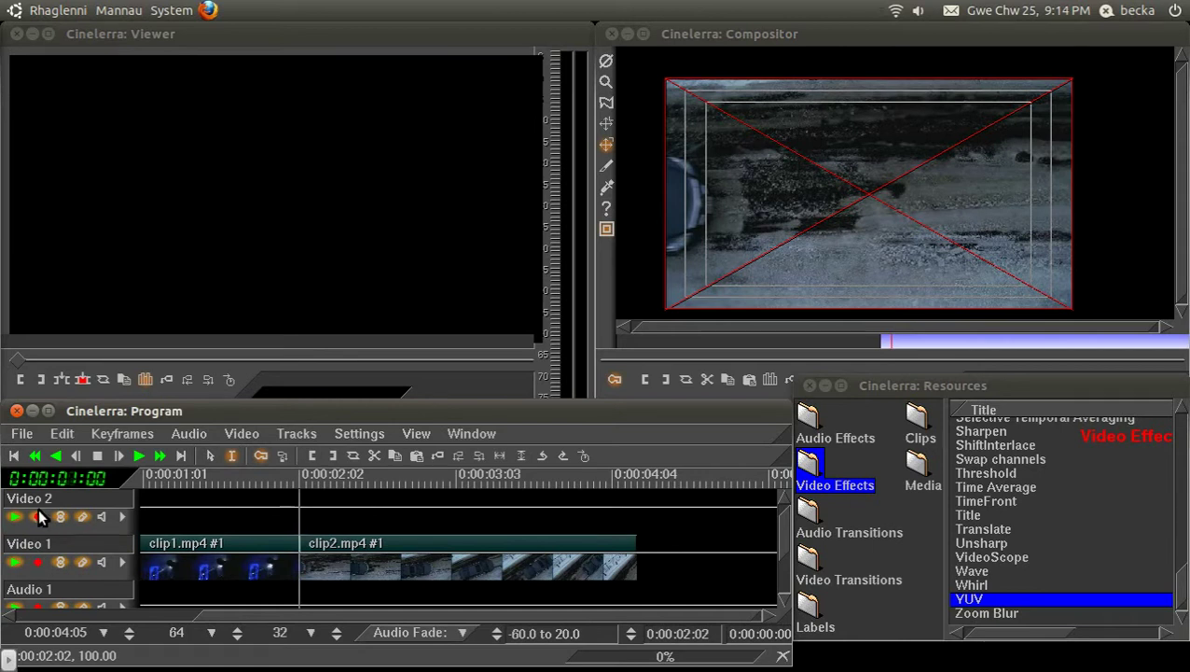
{"action": "left_click", "coordinate": [920, 464]}
{"action": "mouse_move", "coordinate": [1020, 465]}
{"action": "left_mouse_down"}
{"action": "mouse_move", "coordinate": [212, 504]}
{"action": "mouse_move", "coordinate": [261, 500]}
{"action": "left_mouse_up"}
{"action": "left_click_drag", "start_coordinate": [204, 615], "coordinate": [56, 608]}
{"action": "left_click_drag", "start_coordinate": [269, 497], "coordinate": [82, 483]}
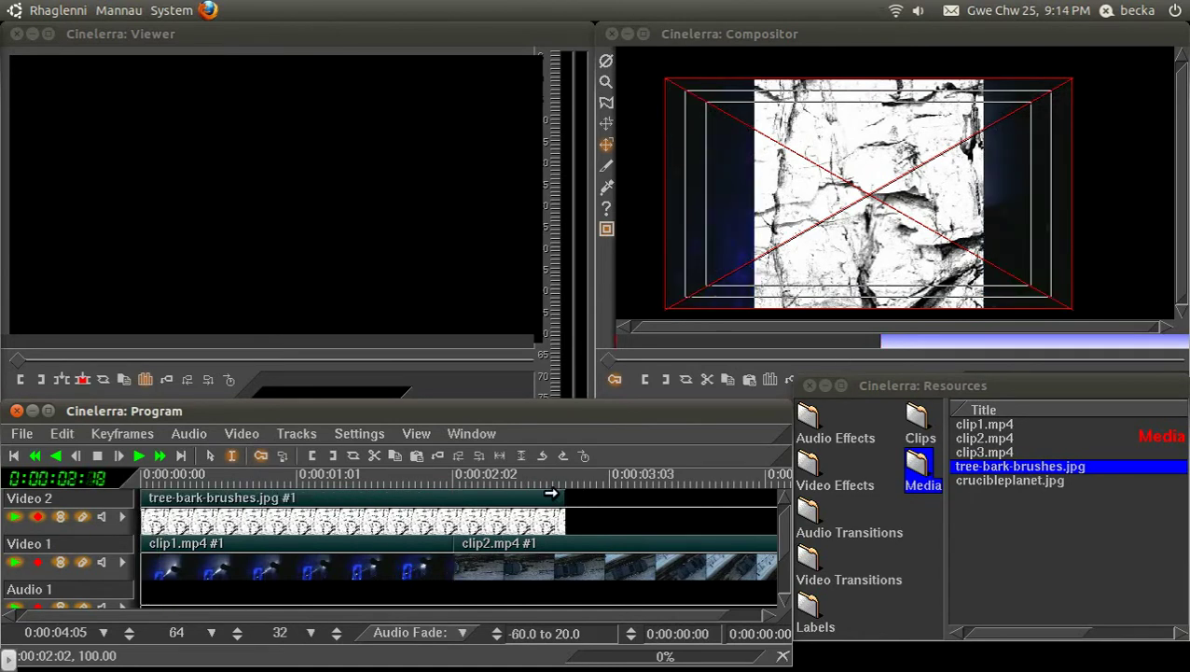
- Extend the end of the bark clip so it lasts longer on Video 2
{"action": "left_click", "coordinate": [679, 497]}
{"action": "left_click_drag", "start_coordinate": [675, 497], "coordinate": [677, 498]}
{"action": "left_click", "coordinate": [151, 493]}
- Set the bark overlay's projector zoom (Z) to 2 so it fills the frame
{"action": "left_click", "coordinate": [607, 207]}
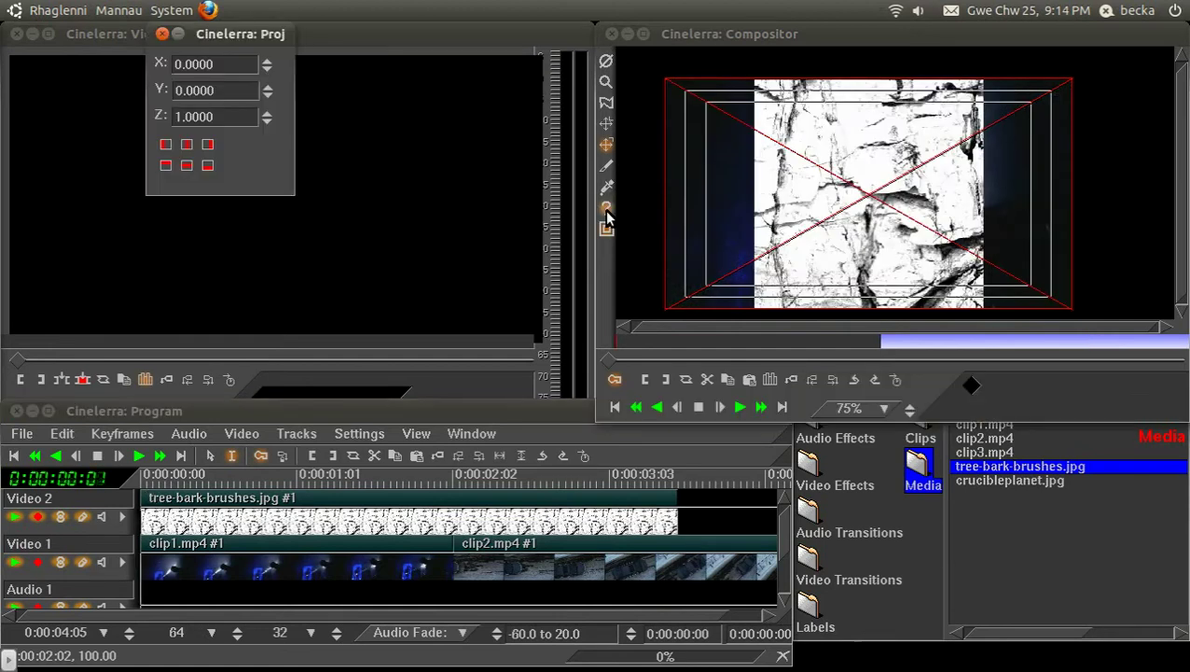
{"action": "key", "text": "Tab"}
{"action": "key", "text": "Tab"}
{"action": "type", "text": "2"}
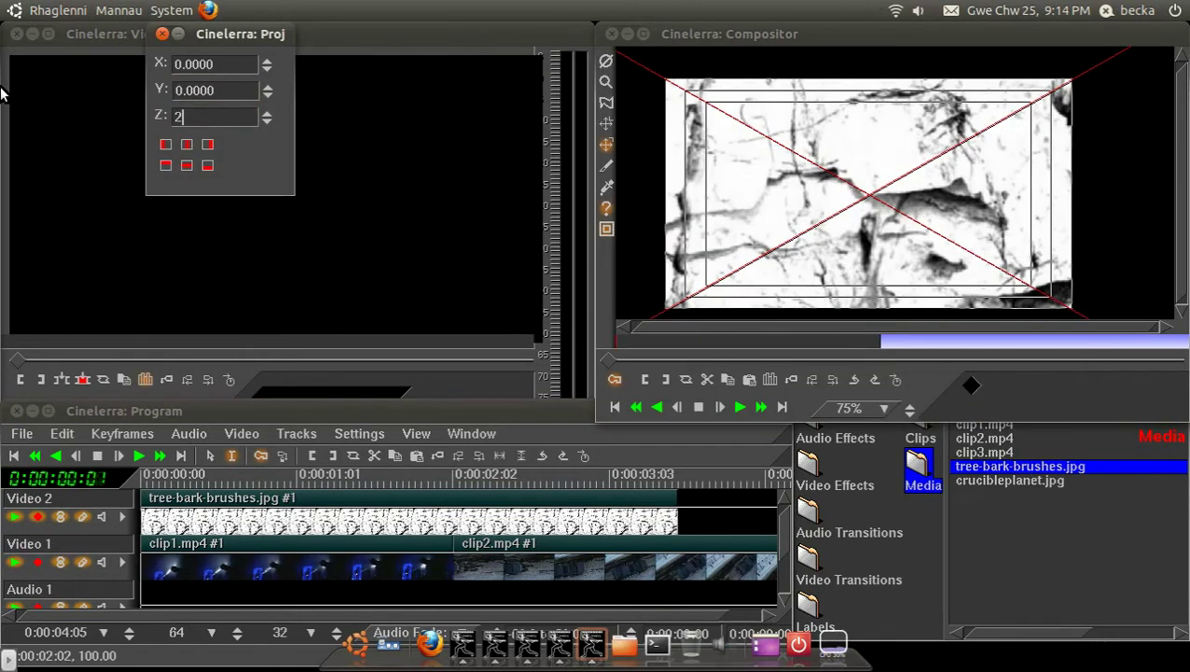
{"action": "left_click", "coordinate": [163, 34]}
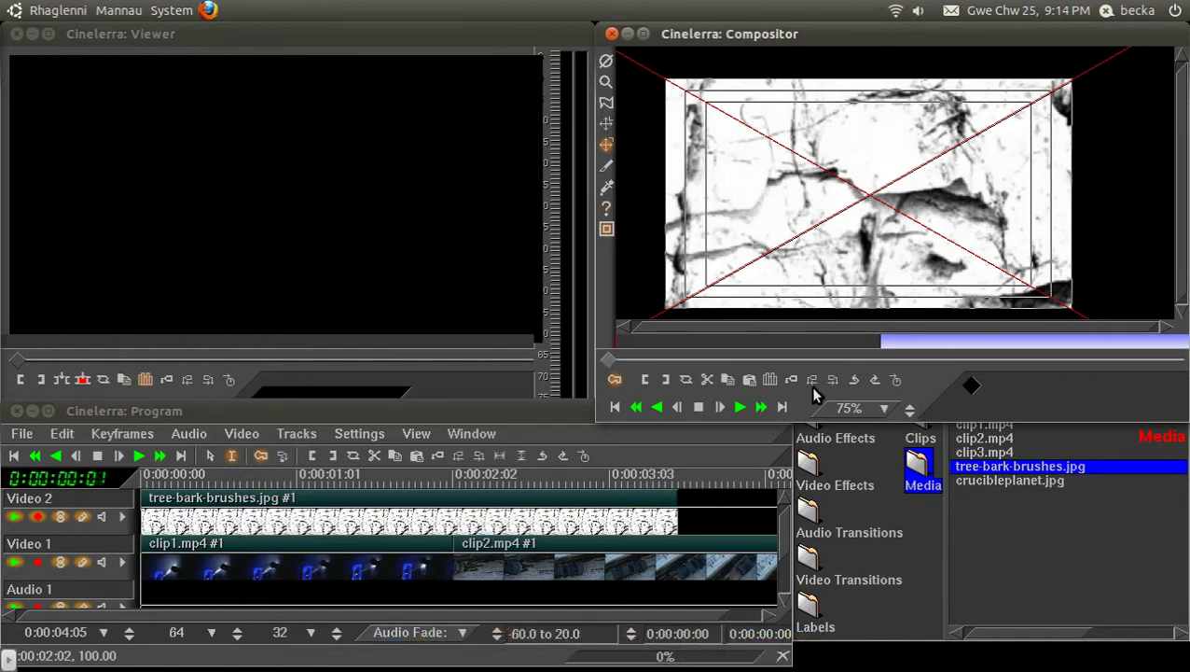
- Apply the Chroma key video effect to the bark clip on Video 2
{"action": "left_click", "coordinate": [853, 487]}
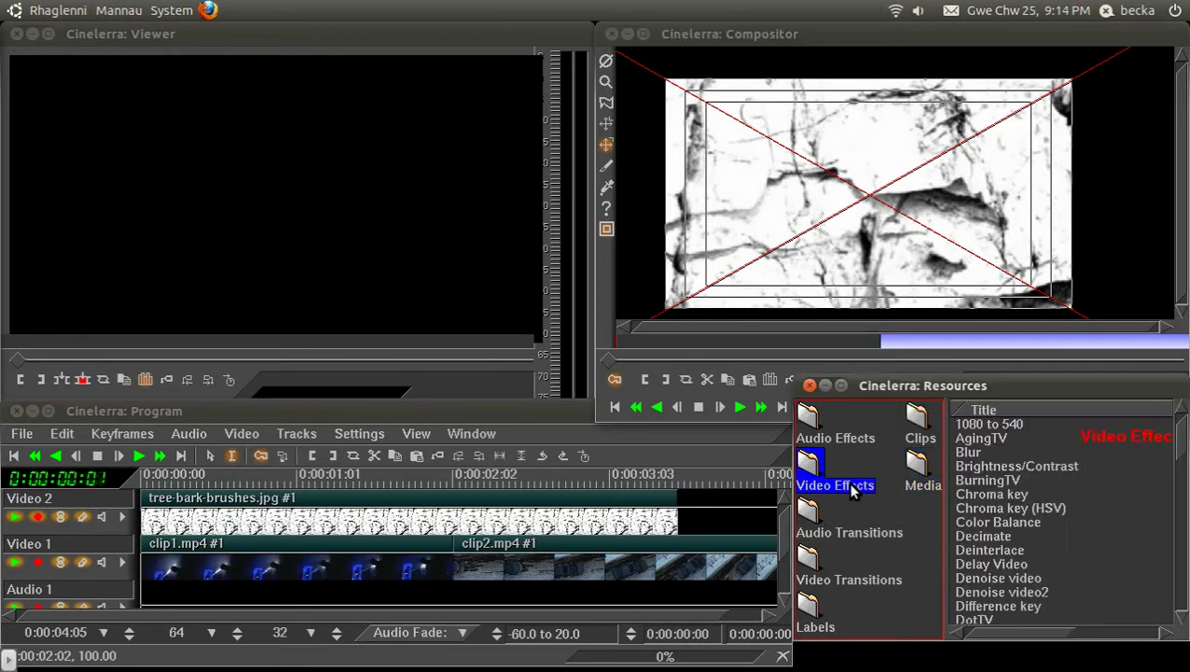
{"action": "left_click", "coordinate": [1052, 494]}
{"action": "left_click_drag", "start_coordinate": [1052, 494], "coordinate": [391, 520]}
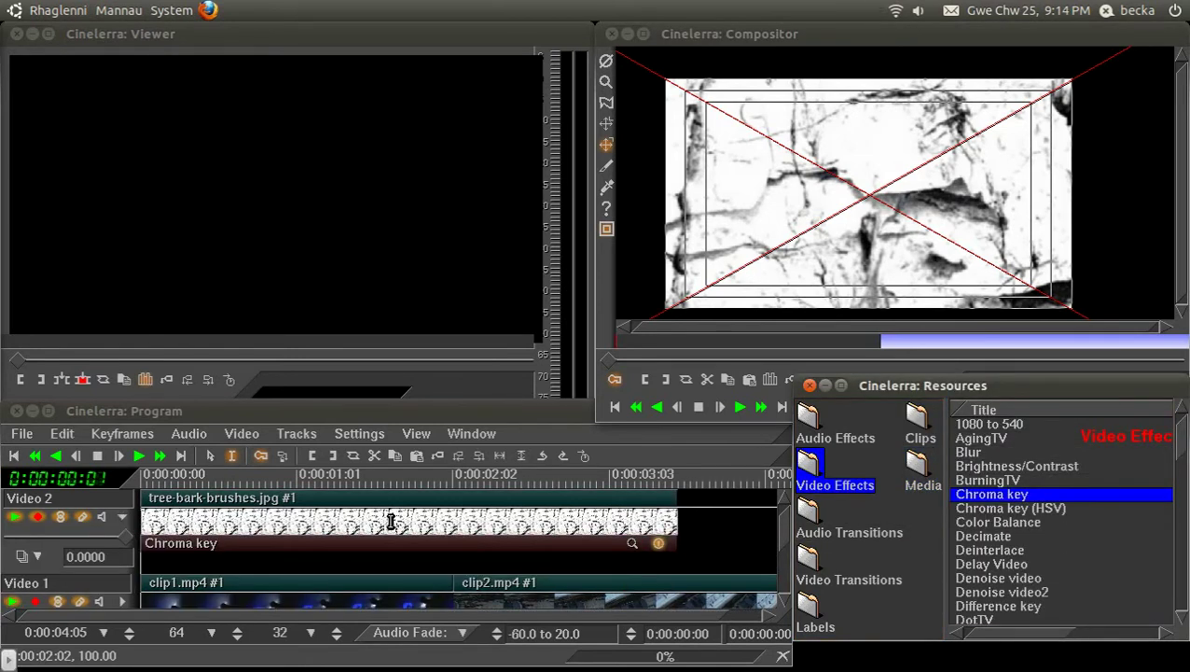
- Open the Chroma key settings window and toggle the Use value option
{"action": "left_click", "coordinate": [634, 545]}
{"action": "mouse_move", "coordinate": [709, 474]}
{"action": "left_mouse_down"}
{"action": "mouse_move", "coordinate": [531, 353]}
{"action": "mouse_move", "coordinate": [407, 237]}
{"action": "left_mouse_up"}
{"action": "left_click", "coordinate": [397, 369]}
- Key by value with Threshold 10 and Slope 34, choosing a violet-blue key colour
{"action": "left_click", "coordinate": [398, 371]}
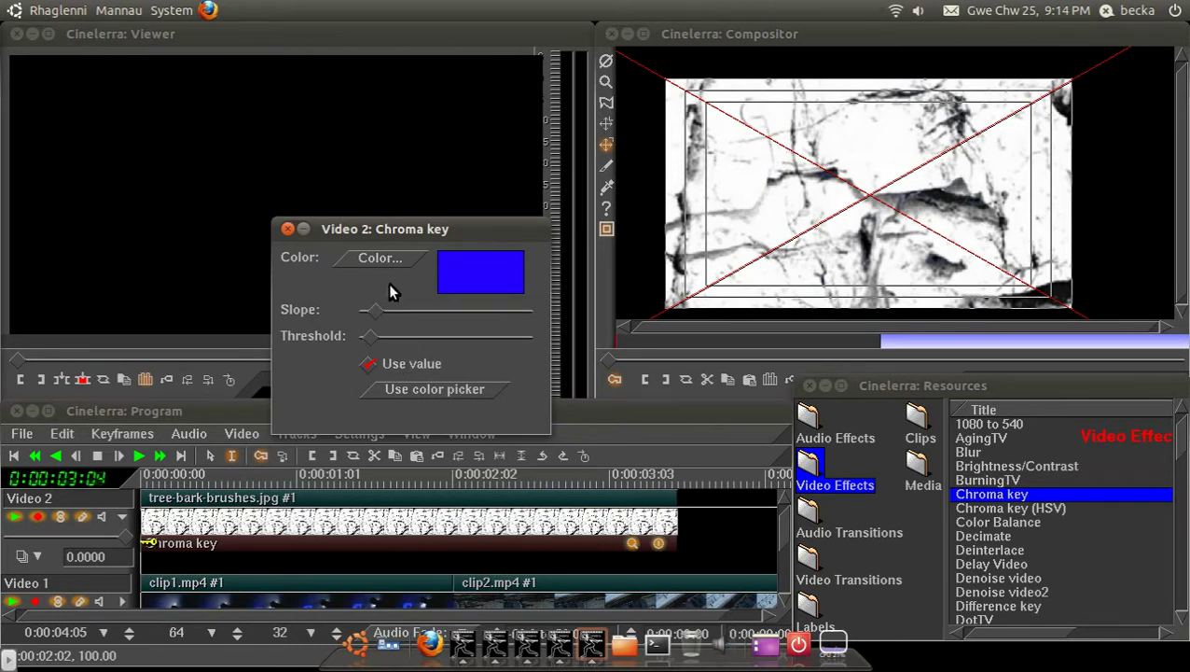
{"action": "left_click_drag", "start_coordinate": [366, 345], "coordinate": [401, 339]}
{"action": "left_click", "coordinate": [392, 255]}
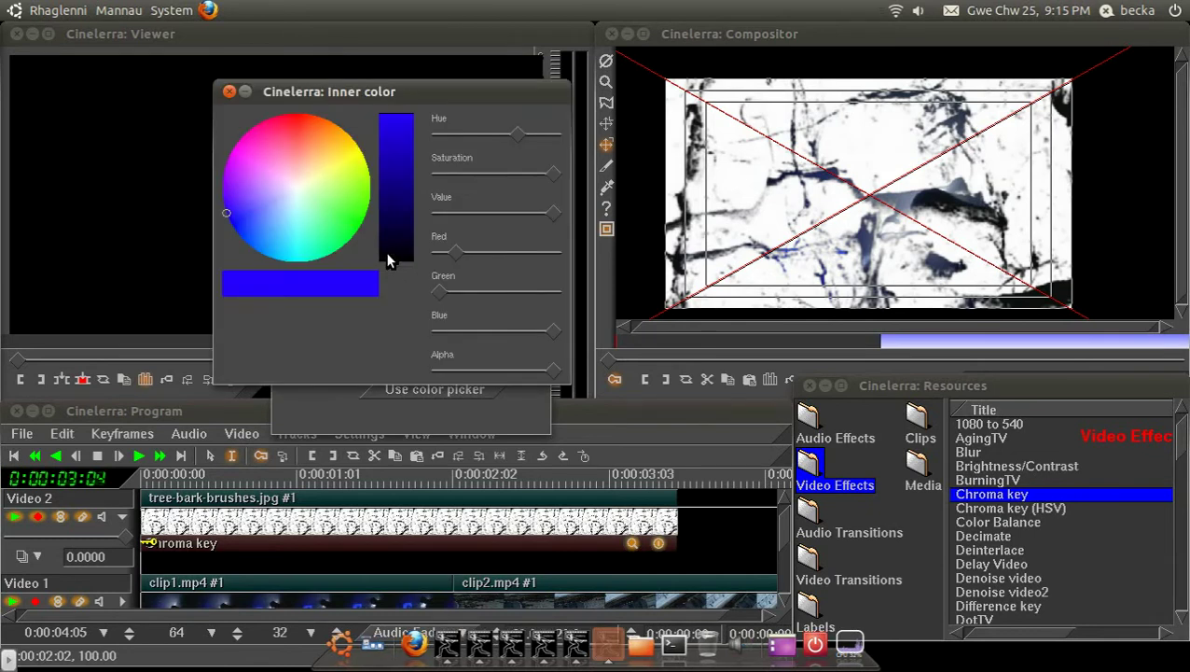
{"action": "mouse_move", "coordinate": [228, 207]}
{"action": "left_mouse_down"}
{"action": "mouse_move", "coordinate": [362, 192]}
{"action": "mouse_move", "coordinate": [290, 205]}
{"action": "mouse_move", "coordinate": [284, 227]}
{"action": "mouse_move", "coordinate": [251, 173]}
{"action": "mouse_move", "coordinate": [238, 200]}
{"action": "mouse_move", "coordinate": [268, 177]}
{"action": "mouse_move", "coordinate": [231, 201]}
{"action": "mouse_move", "coordinate": [264, 223]}
{"action": "mouse_move", "coordinate": [237, 175]}
{"action": "mouse_move", "coordinate": [245, 207]}
{"action": "mouse_move", "coordinate": [276, 224]}
{"action": "mouse_move", "coordinate": [228, 224]}
{"action": "mouse_move", "coordinate": [251, 58]}
{"action": "mouse_move", "coordinate": [338, 120]}
{"action": "mouse_move", "coordinate": [297, 104]}
{"action": "mouse_move", "coordinate": [233, 196]}
{"action": "mouse_move", "coordinate": [253, 209]}
{"action": "mouse_move", "coordinate": [303, 186]}
{"action": "mouse_move", "coordinate": [201, 213]}
{"action": "left_mouse_up"}
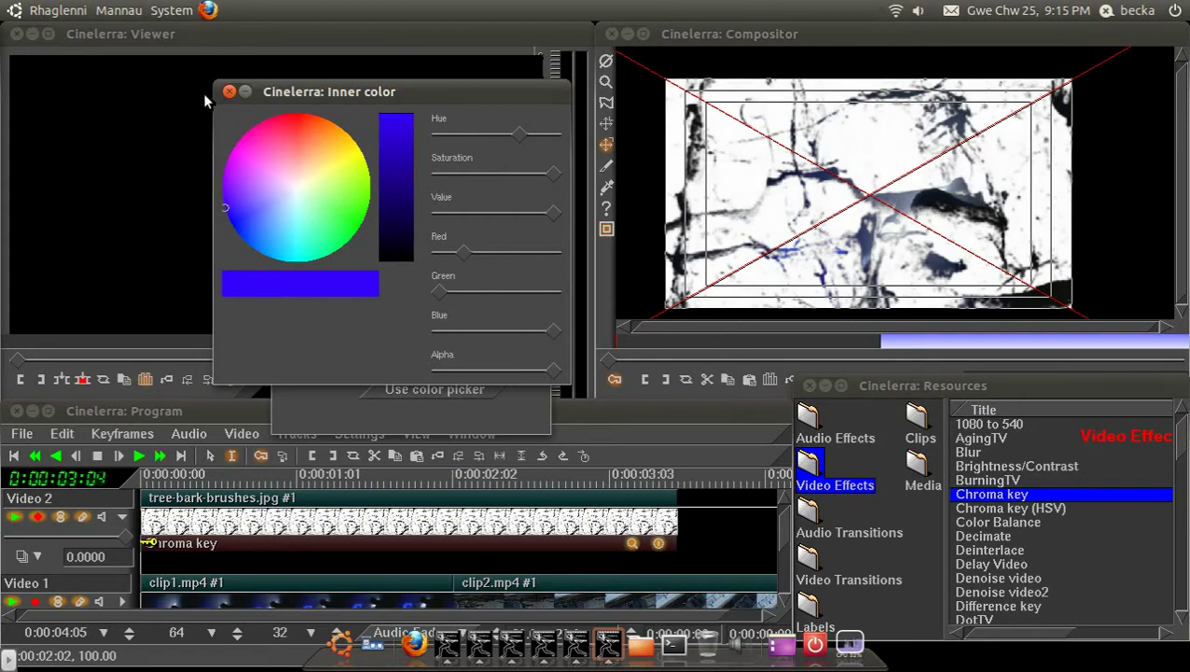
{"action": "left_click", "coordinate": [229, 92]}
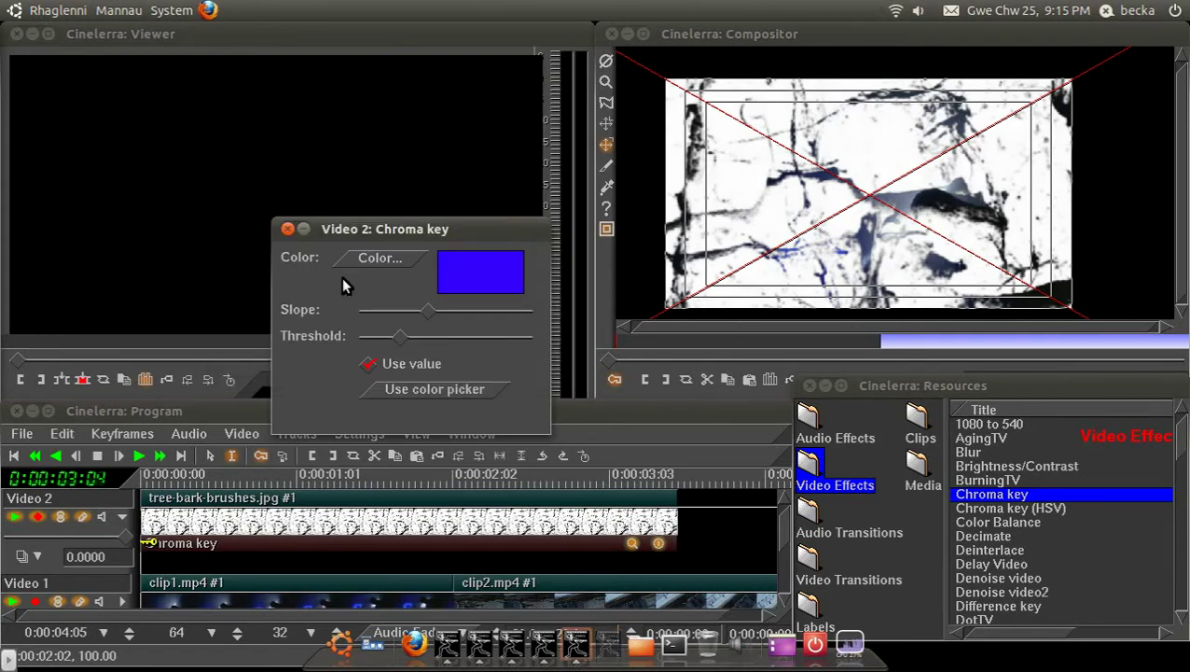
{"action": "left_click", "coordinate": [403, 365]}
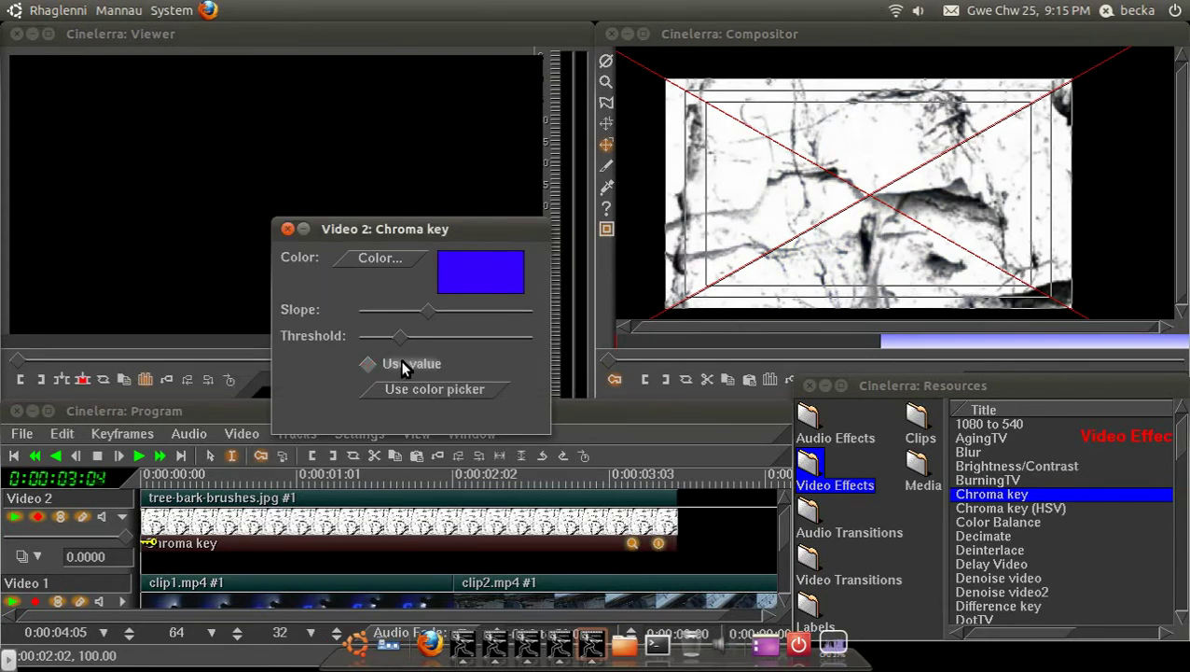
{"action": "left_click", "coordinate": [403, 365]}
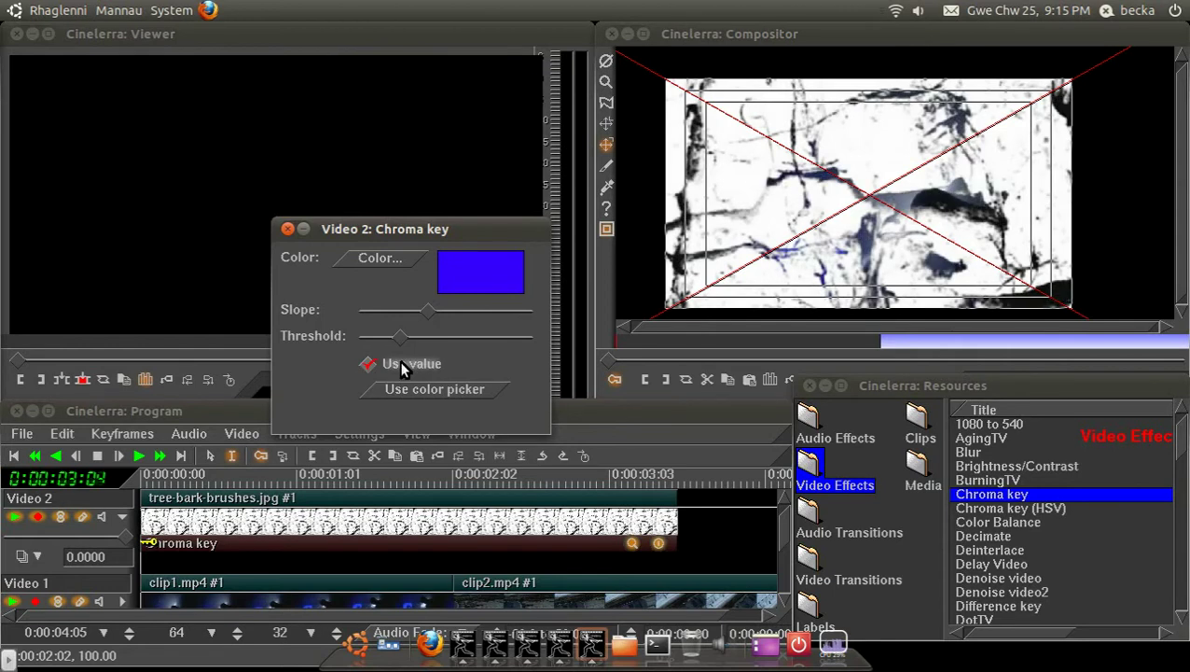
- Close the Chroma key settings, fade Video 2 down to 25, and scrub to preview
{"action": "left_click", "coordinate": [289, 230]}
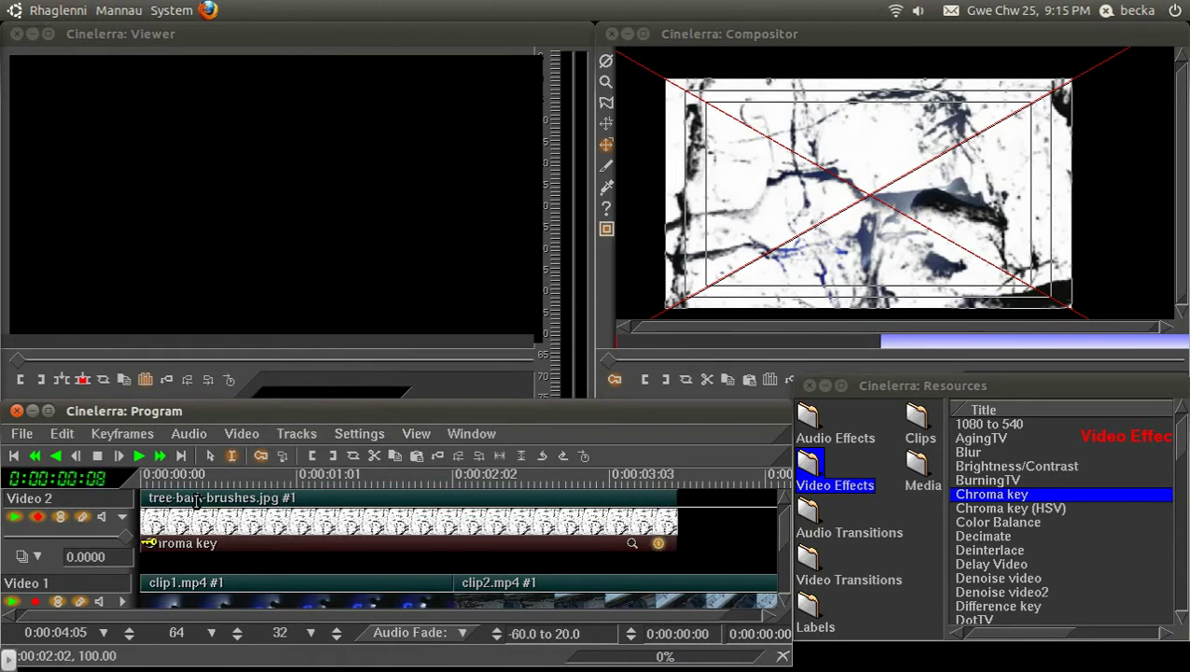
{"action": "left_click_drag", "start_coordinate": [194, 516], "coordinate": [196, 534]}
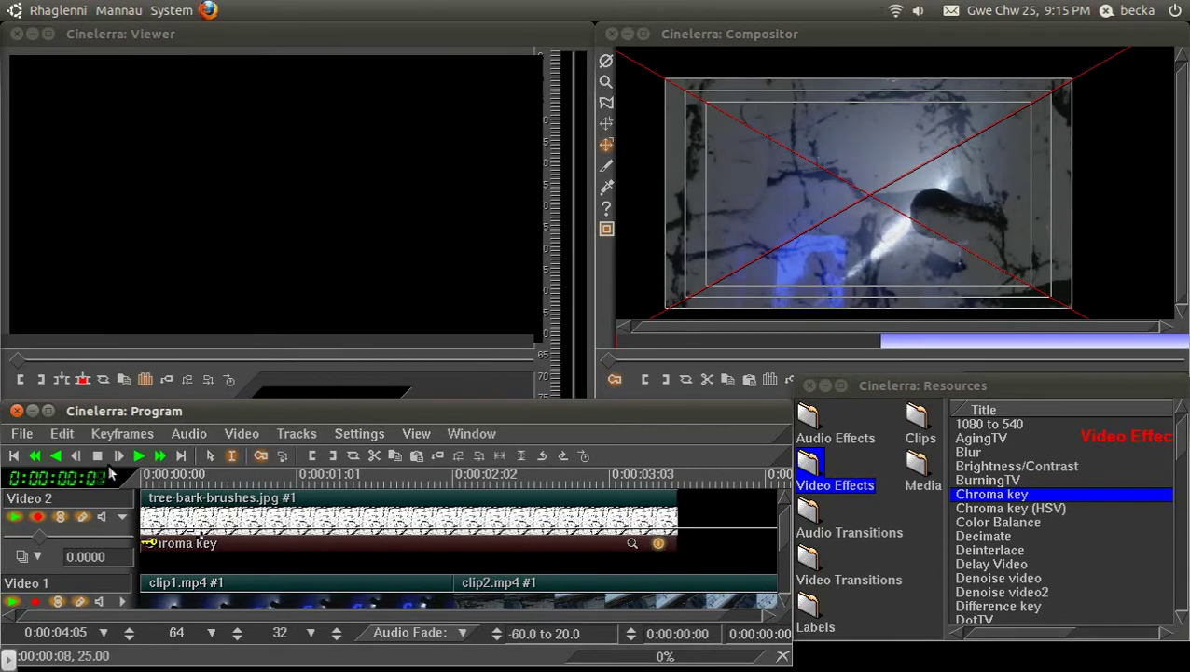
{"action": "left_click", "coordinate": [164, 477]}
{"action": "left_click_drag", "start_coordinate": [164, 474], "coordinate": [105, 466]}
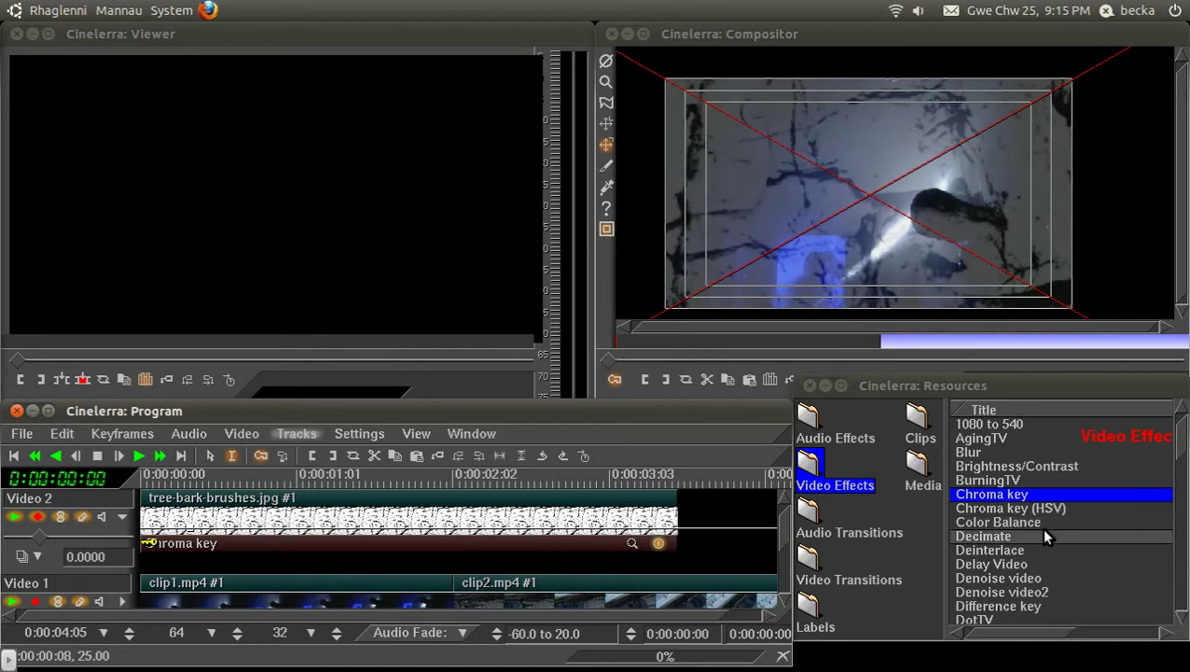
{"action": "scroll", "coordinate": [1183, 476], "scroll_direction": "down", "scroll_amount": 5}
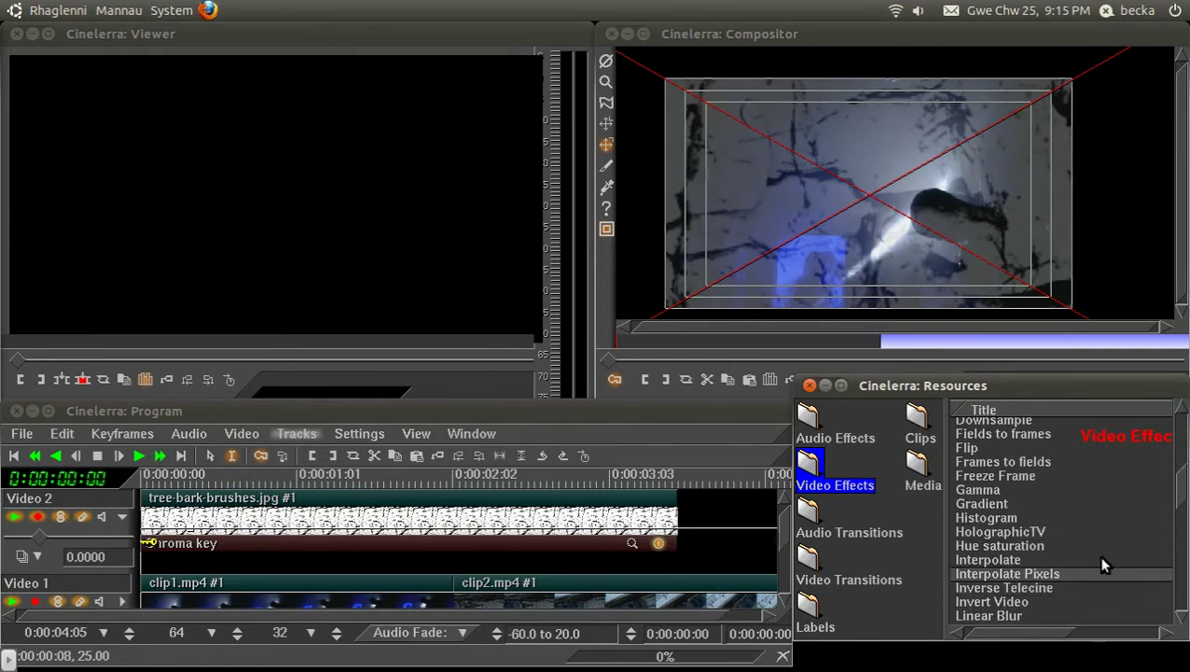
- Apply Invert Video to the bark clip, inverting alpha too, and scrub to preview it
{"action": "left_click", "coordinate": [1071, 604]}
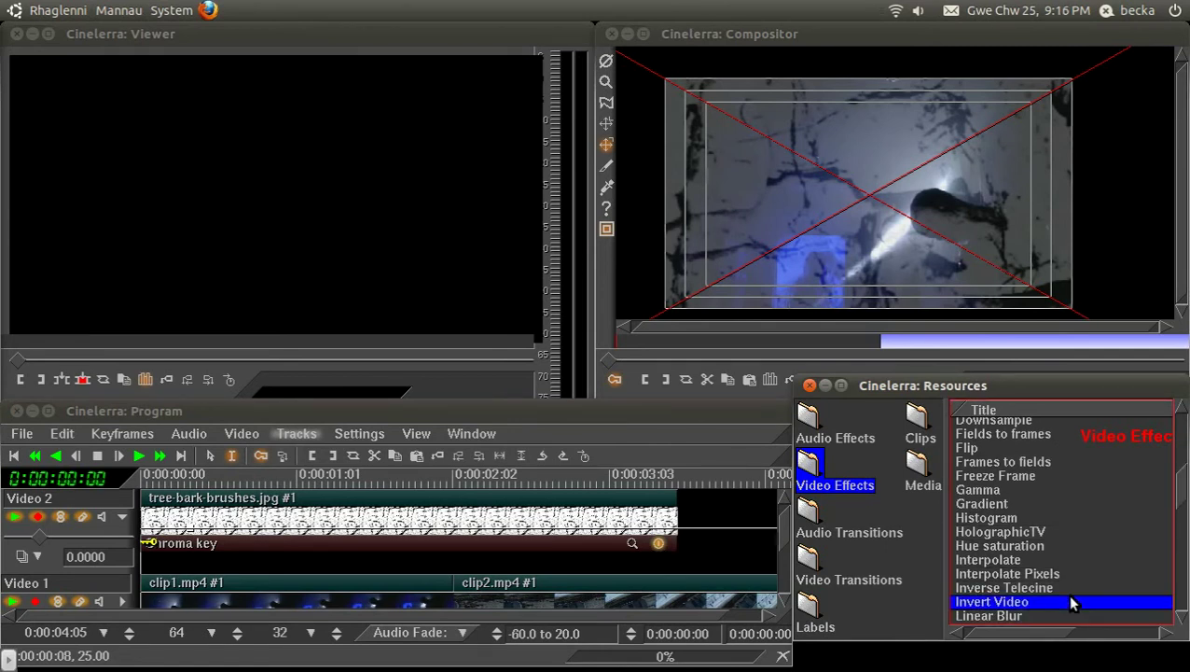
{"action": "left_click_drag", "start_coordinate": [1071, 603], "coordinate": [626, 505]}
{"action": "left_click", "coordinate": [626, 505]}
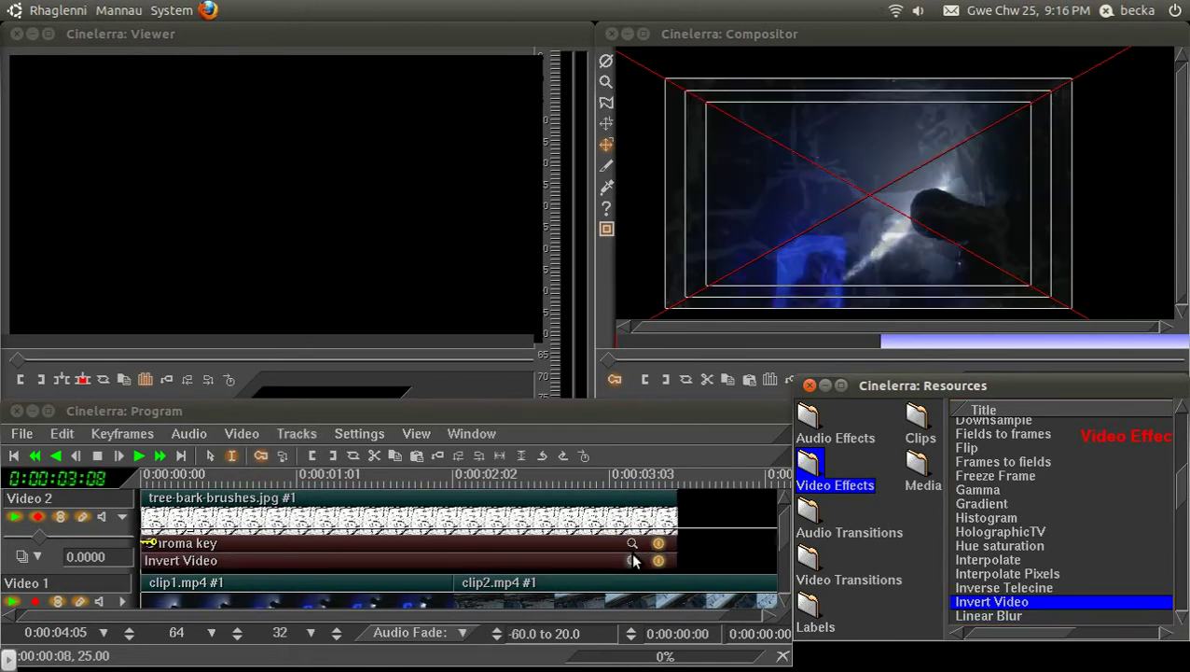
{"action": "left_click", "coordinate": [631, 560]}
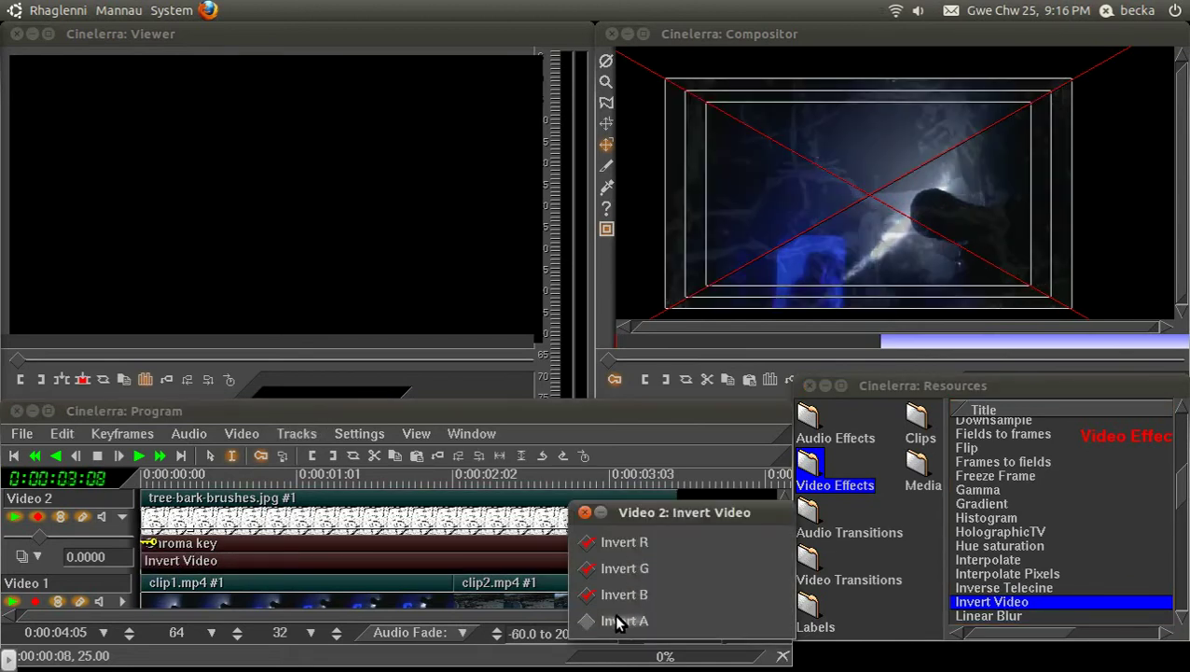
{"action": "left_click", "coordinate": [615, 624]}
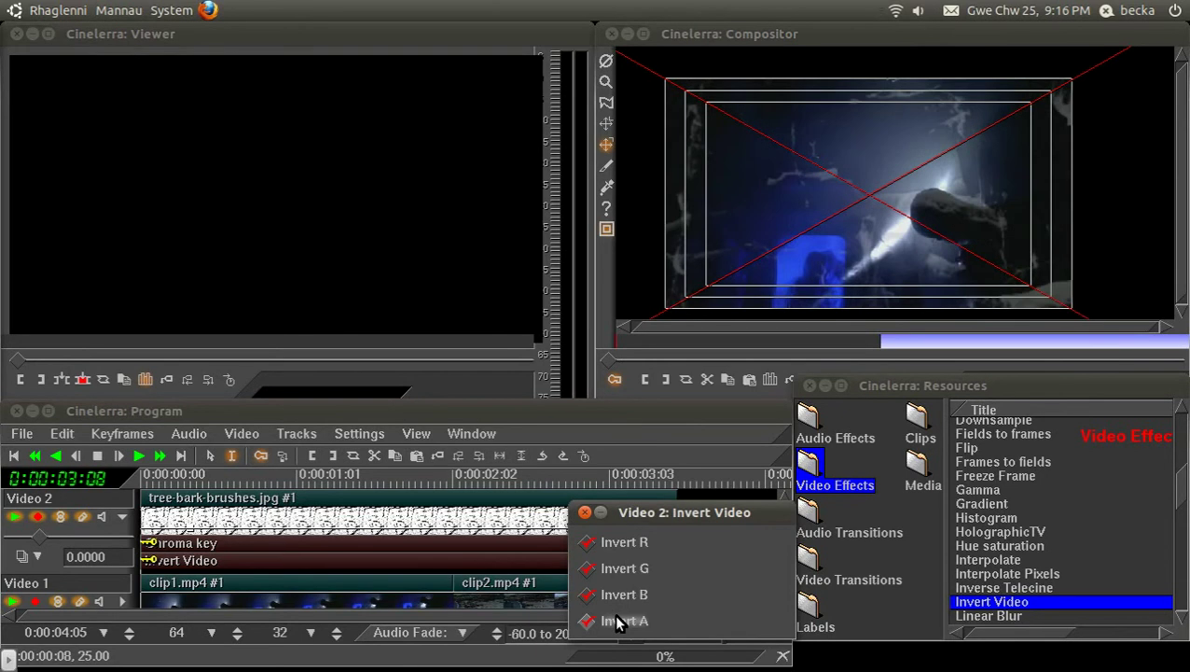
{"action": "left_click", "coordinate": [585, 513]}
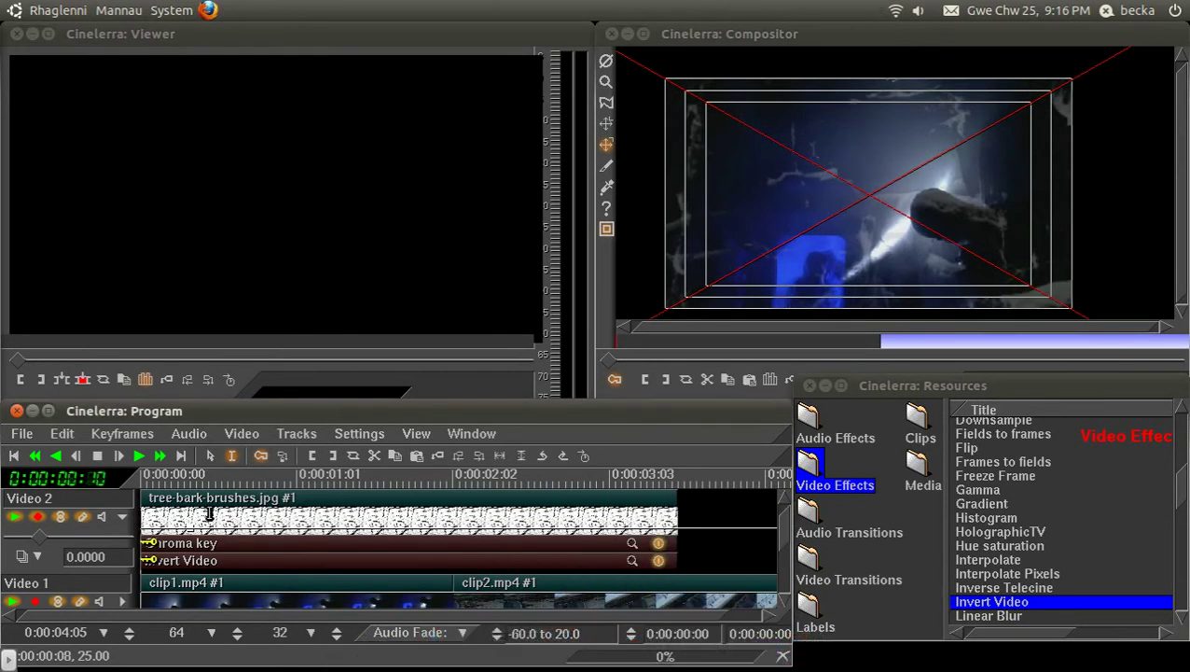
{"action": "mouse_move", "coordinate": [147, 475]}
{"action": "left_mouse_down"}
{"action": "mouse_move", "coordinate": [414, 451]}
{"action": "mouse_move", "coordinate": [124, 475]}
{"action": "left_mouse_up"}
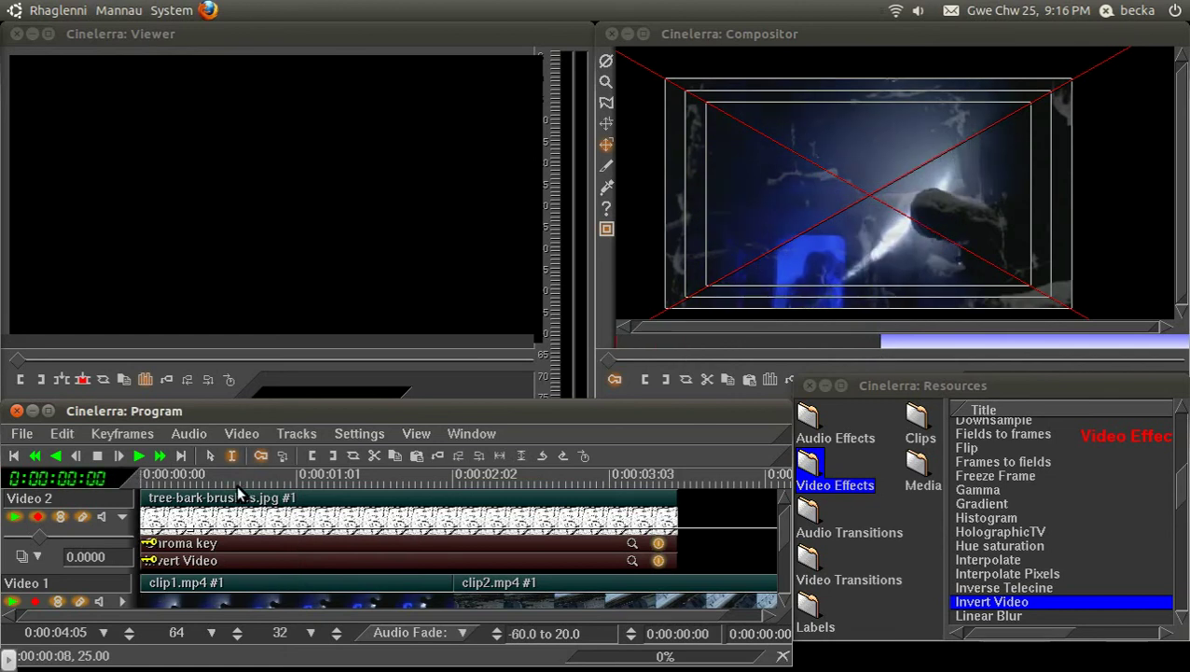
{"action": "left_click_drag", "start_coordinate": [204, 475], "coordinate": [256, 477]}
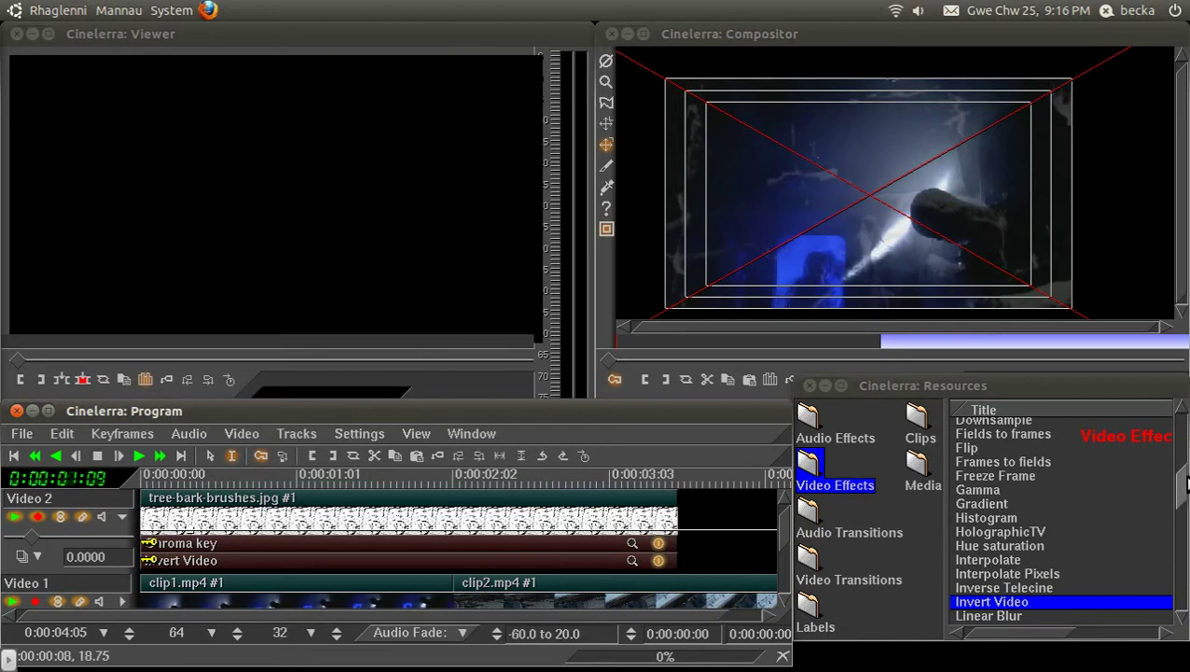
- Uncheck Invert B in Invert Video, keeping red and green channels inverted
{"action": "left_click", "coordinate": [633, 560]}
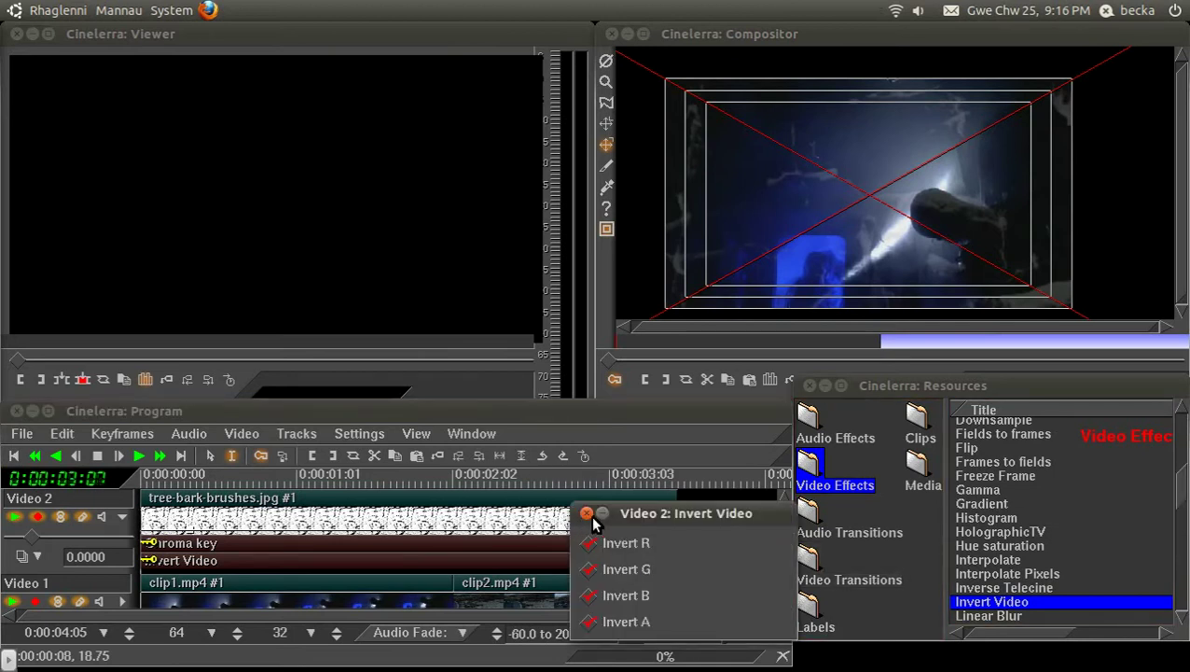
{"action": "left_click", "coordinate": [601, 547]}
{"action": "left_click", "coordinate": [602, 548]}
{"action": "left_click", "coordinate": [602, 597]}
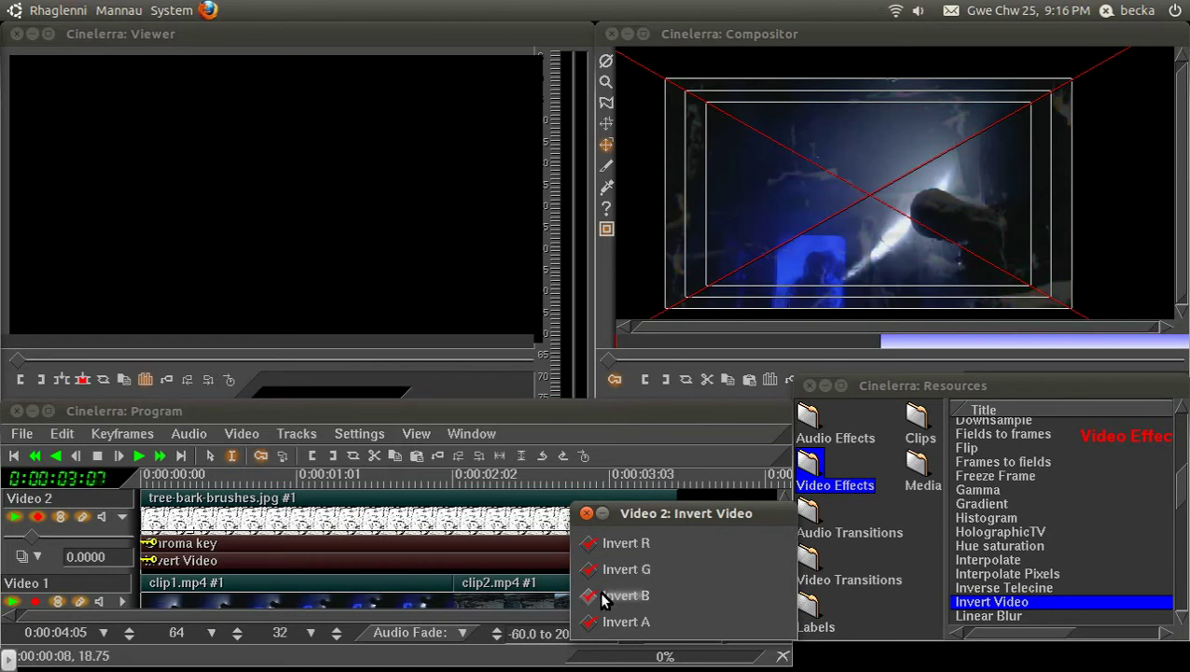
{"action": "left_click", "coordinate": [586, 513]}
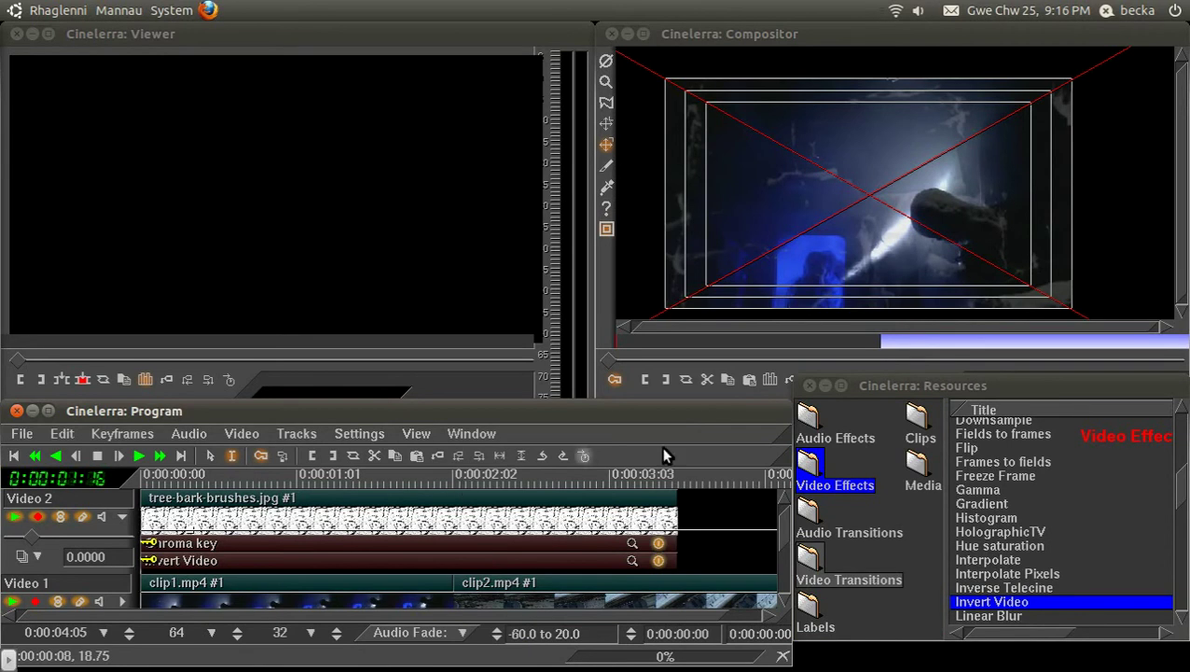
- Select the timeline range from the start to 0:00:03:16 covering the bark clip
{"action": "left_click_drag", "start_coordinate": [692, 552], "coordinate": [1, 552]}
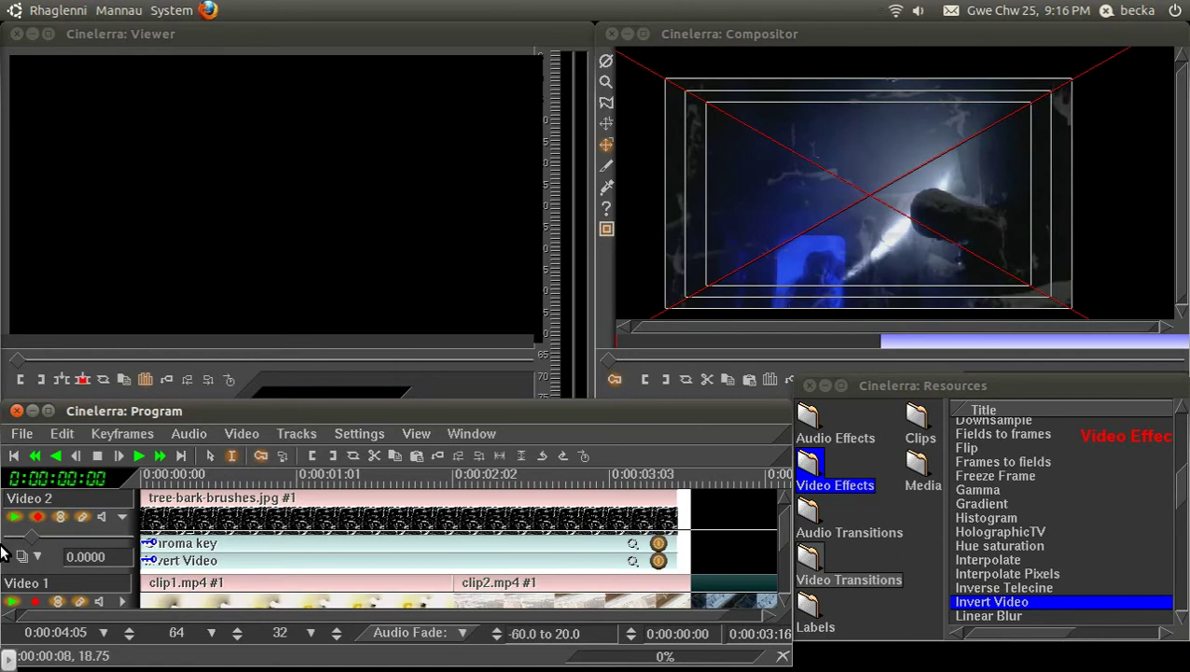
- Delete the bark clip, place crucibleplanet.jpg on Video 2, and search effects for 'invert'
{"action": "key", "text": "z"}
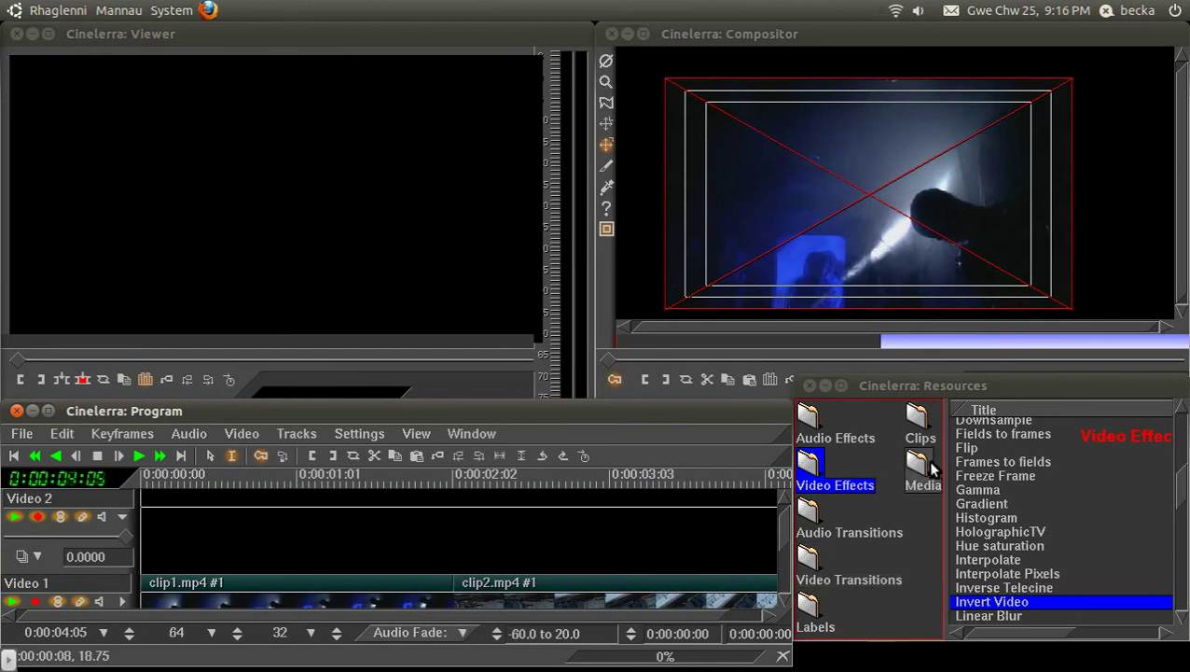
{"action": "left_click", "coordinate": [923, 466]}
{"action": "left_click_drag", "start_coordinate": [1046, 481], "coordinate": [239, 527]}
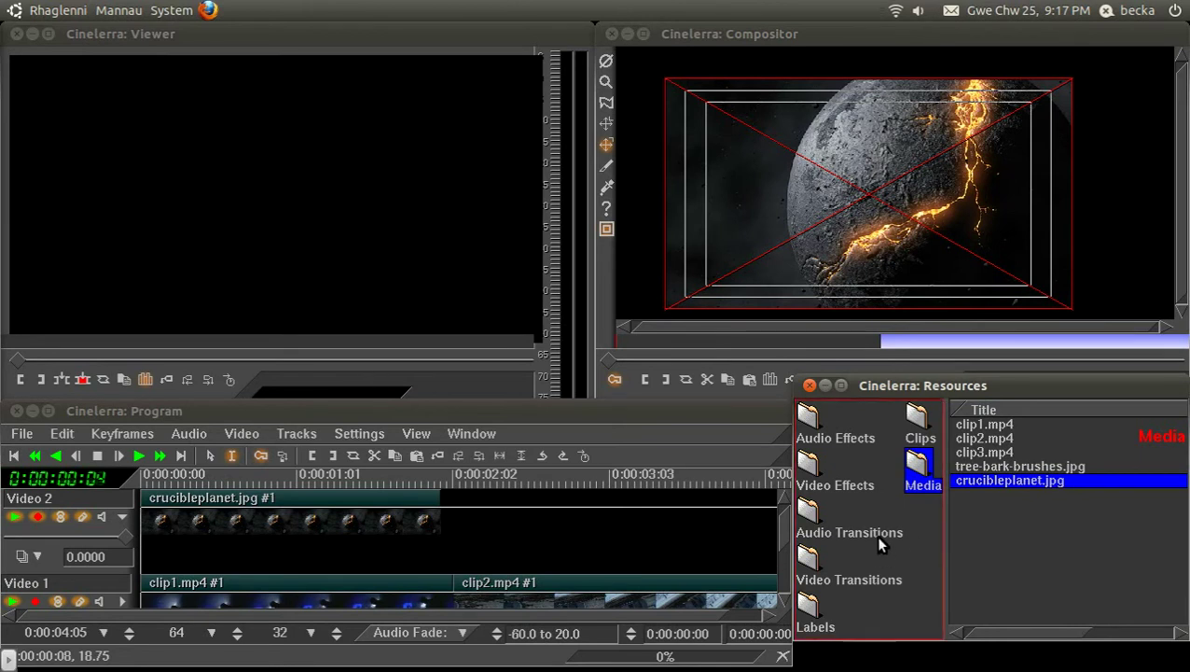
{"action": "left_click", "coordinate": [809, 467]}
{"action": "type", "text": "invert"}
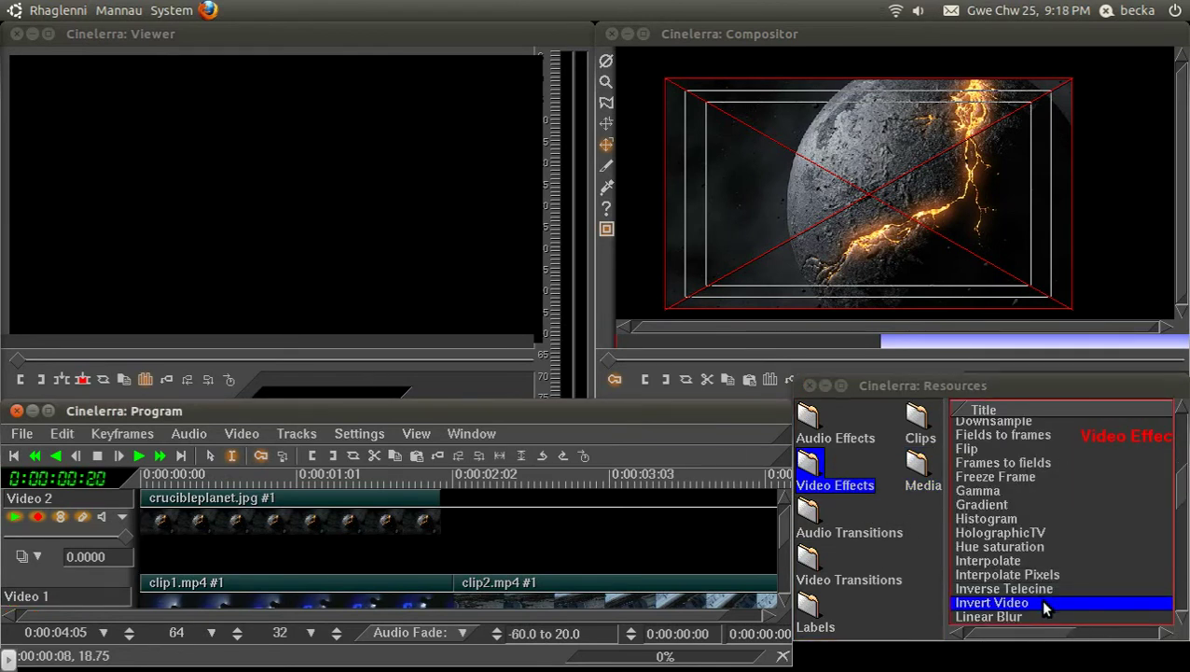
- Stack Invert Video, Chroma key, and a second Invert Video on the crucibleplanet.jpg clip
{"action": "left_click_drag", "start_coordinate": [1045, 608], "coordinate": [335, 513]}
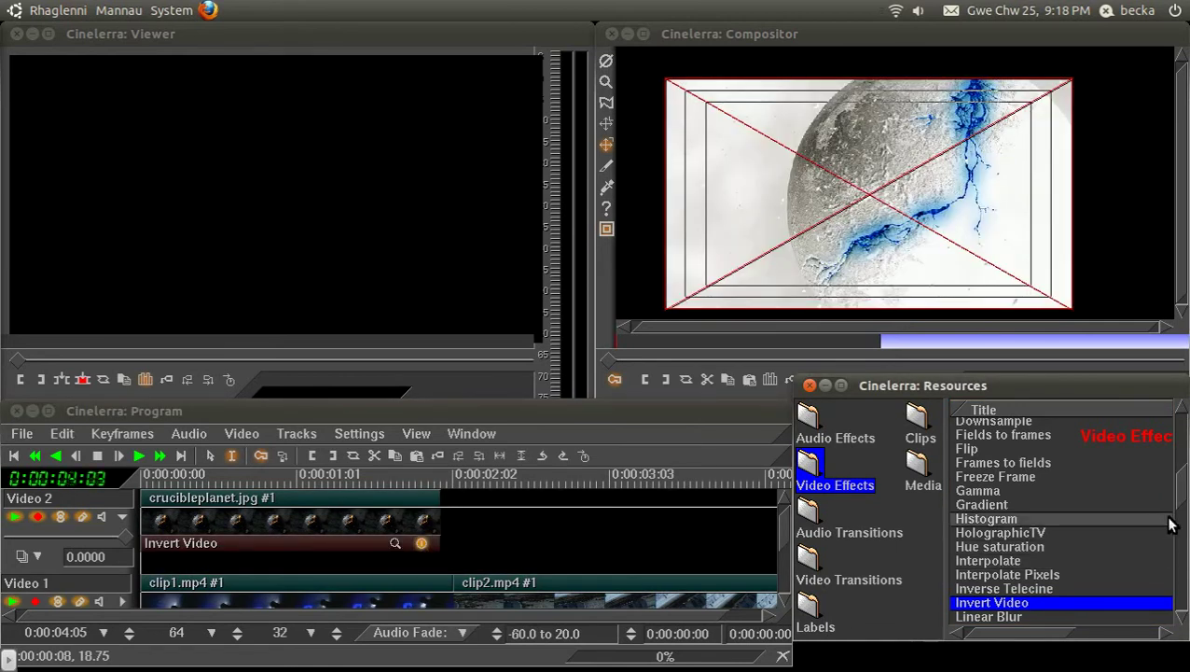
{"action": "left_click_drag", "start_coordinate": [1182, 492], "coordinate": [1183, 455]}
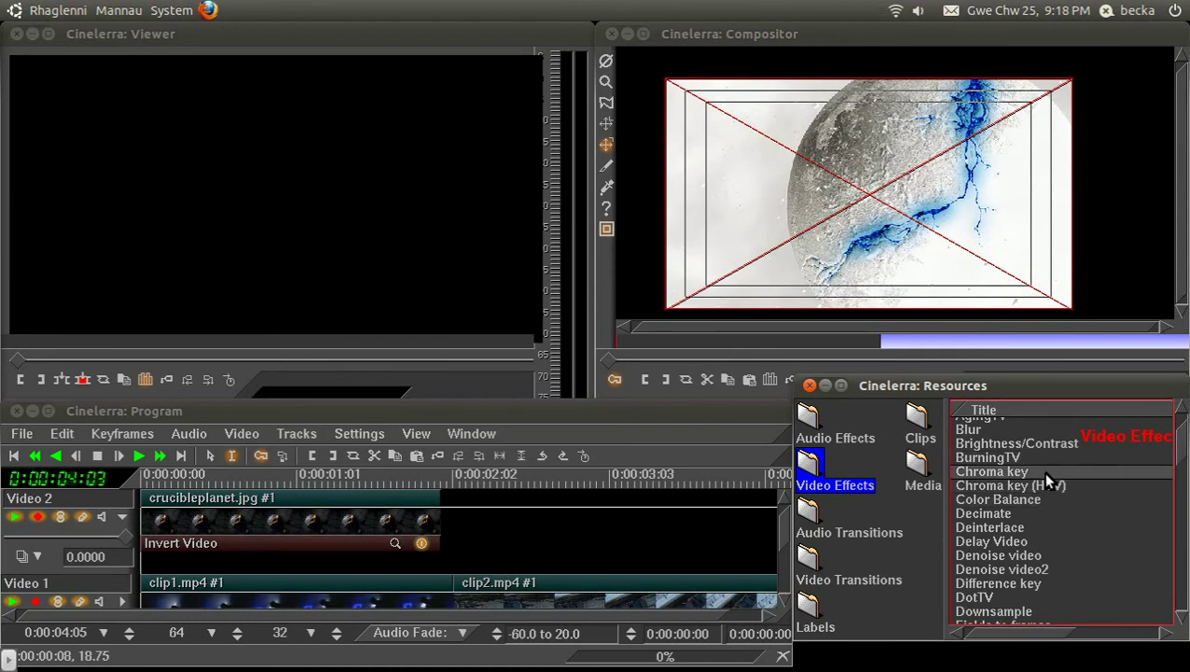
{"action": "left_click_drag", "start_coordinate": [1045, 474], "coordinate": [289, 532]}
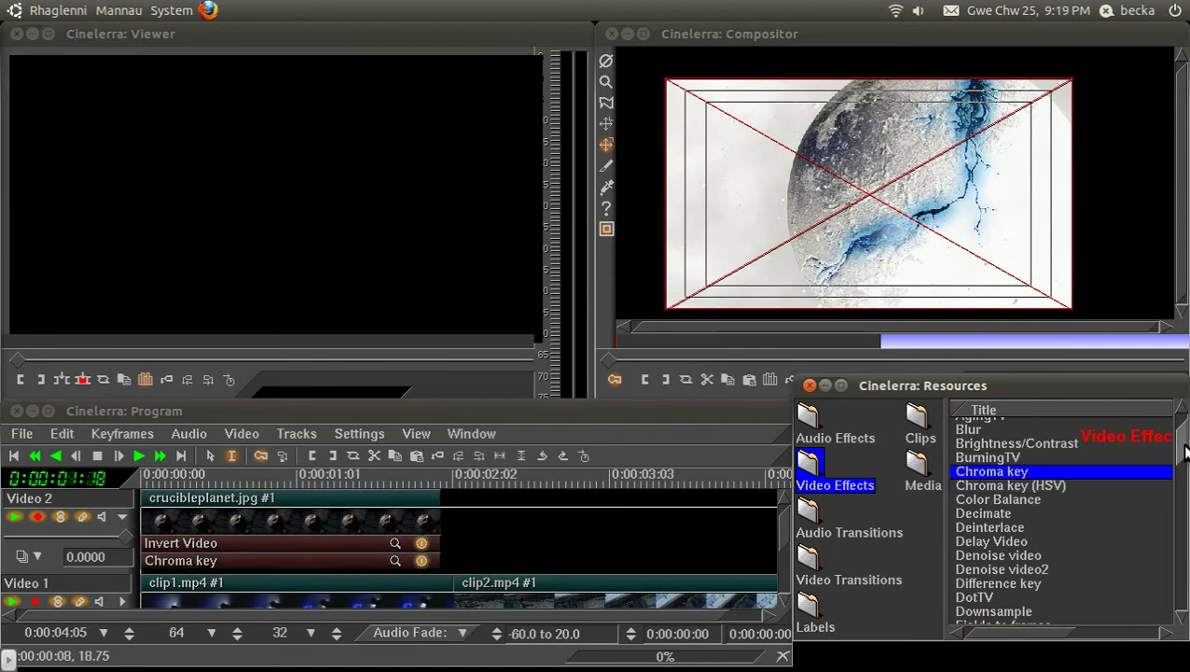
{"action": "left_click_drag", "start_coordinate": [1185, 451], "coordinate": [1185, 494]}
{"action": "left_click", "coordinate": [1014, 562]}
{"action": "left_click_drag", "start_coordinate": [1014, 561], "coordinate": [297, 532]}
- Set the planet's Chroma key colour to yellow-green and adjust its threshold and slope
{"action": "left_click", "coordinate": [395, 561]}
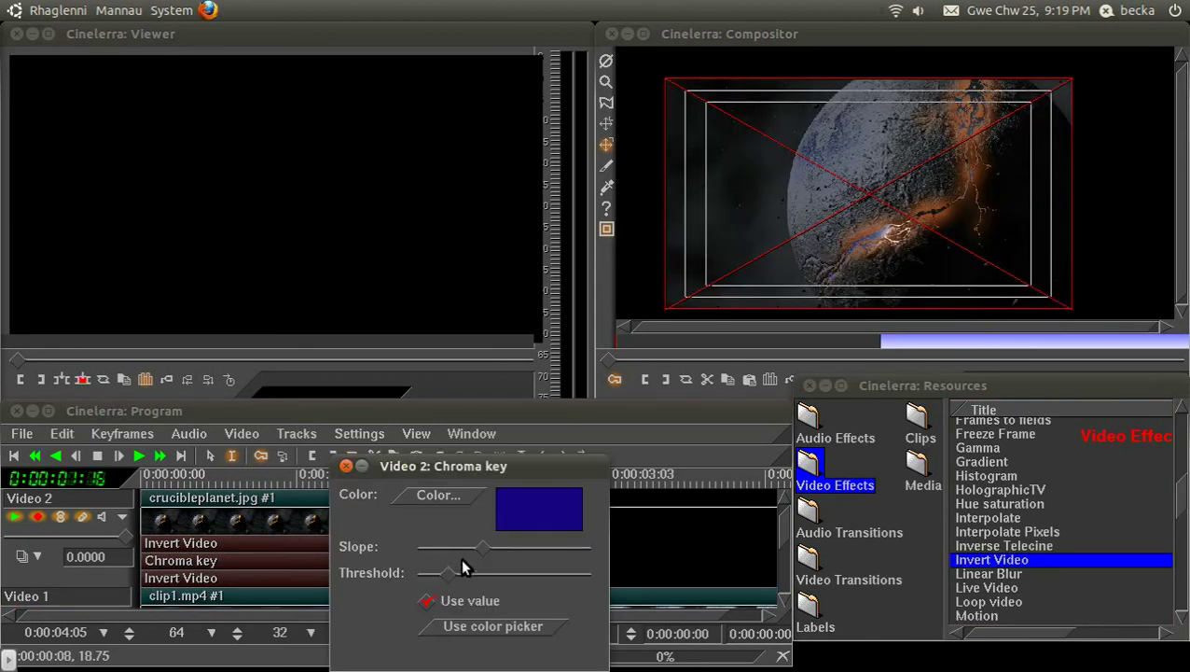
{"action": "mouse_move", "coordinate": [457, 572]}
{"action": "left_mouse_down"}
{"action": "mouse_move", "coordinate": [517, 577]}
{"action": "mouse_move", "coordinate": [457, 576]}
{"action": "left_mouse_up"}
{"action": "left_click", "coordinate": [439, 494]}
{"action": "left_click_drag", "start_coordinate": [335, 427], "coordinate": [479, 363]}
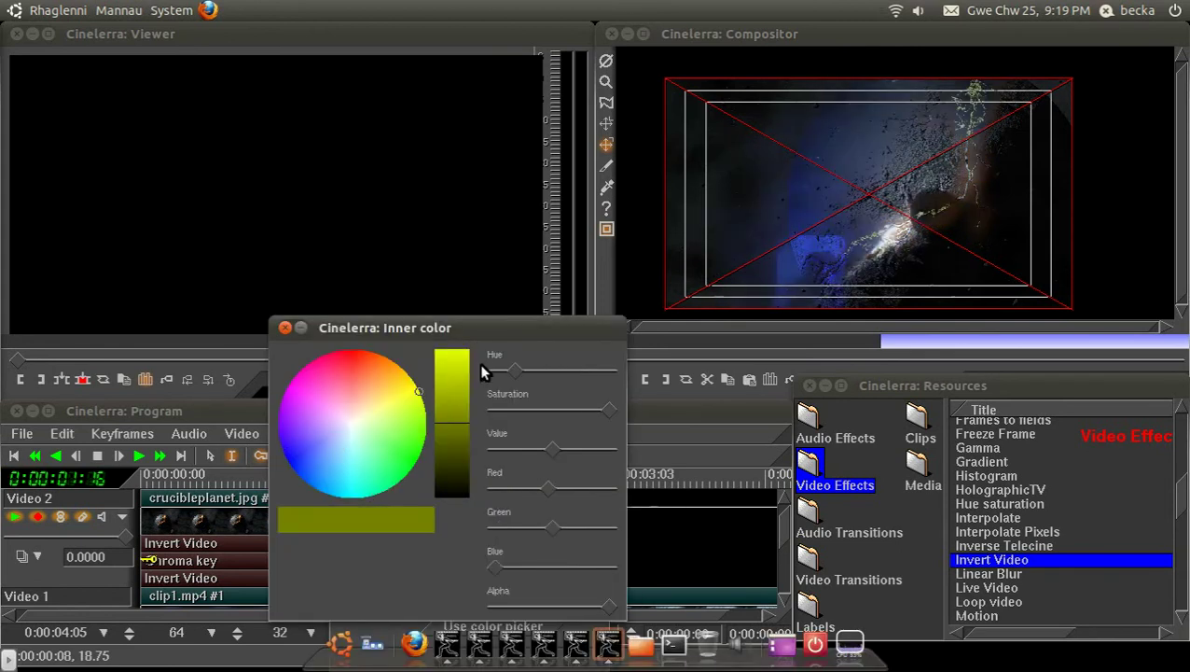
{"action": "scroll", "coordinate": [520, 352], "scroll_direction": "down", "scroll_amount": 2}
{"action": "scroll", "coordinate": [438, 367], "scroll_direction": "down", "scroll_amount": 2}
{"action": "left_click", "coordinate": [285, 330]}
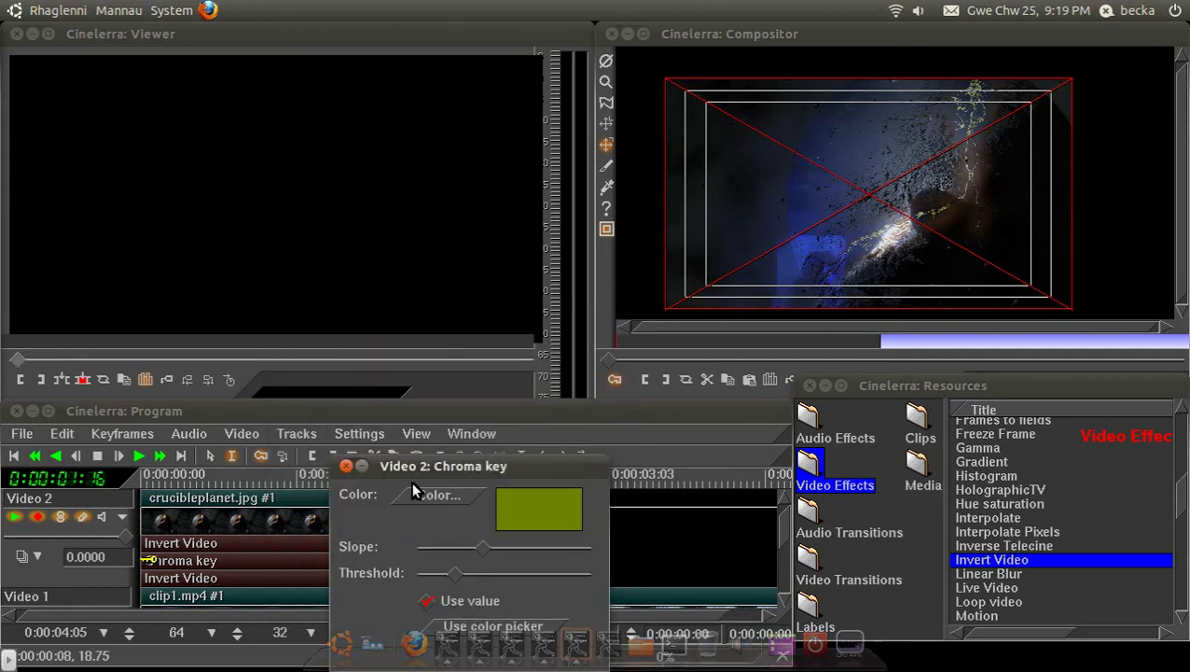
{"action": "mouse_move", "coordinate": [481, 549]}
{"action": "left_mouse_down"}
{"action": "mouse_move", "coordinate": [513, 547]}
{"action": "mouse_move", "coordinate": [438, 551]}
{"action": "mouse_move", "coordinate": [481, 579]}
{"action": "mouse_move", "coordinate": [449, 571]}
{"action": "mouse_move", "coordinate": [480, 544]}
{"action": "left_mouse_up"}
- Close the Chroma key settings and delete the crucibleplanet clip's range with its three effects
{"action": "left_click", "coordinate": [346, 466]}
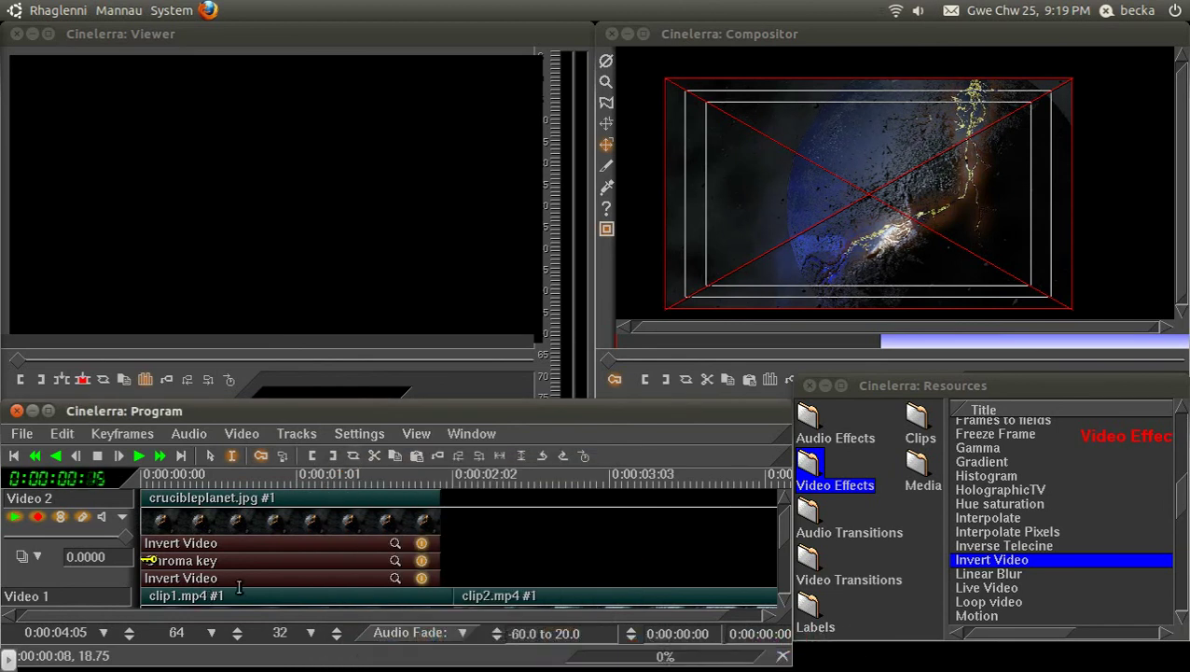
{"action": "left_click", "coordinate": [152, 522]}
{"action": "left_click_drag", "start_coordinate": [471, 555], "coordinate": [2, 550]}
{"action": "key", "text": "Delete"}
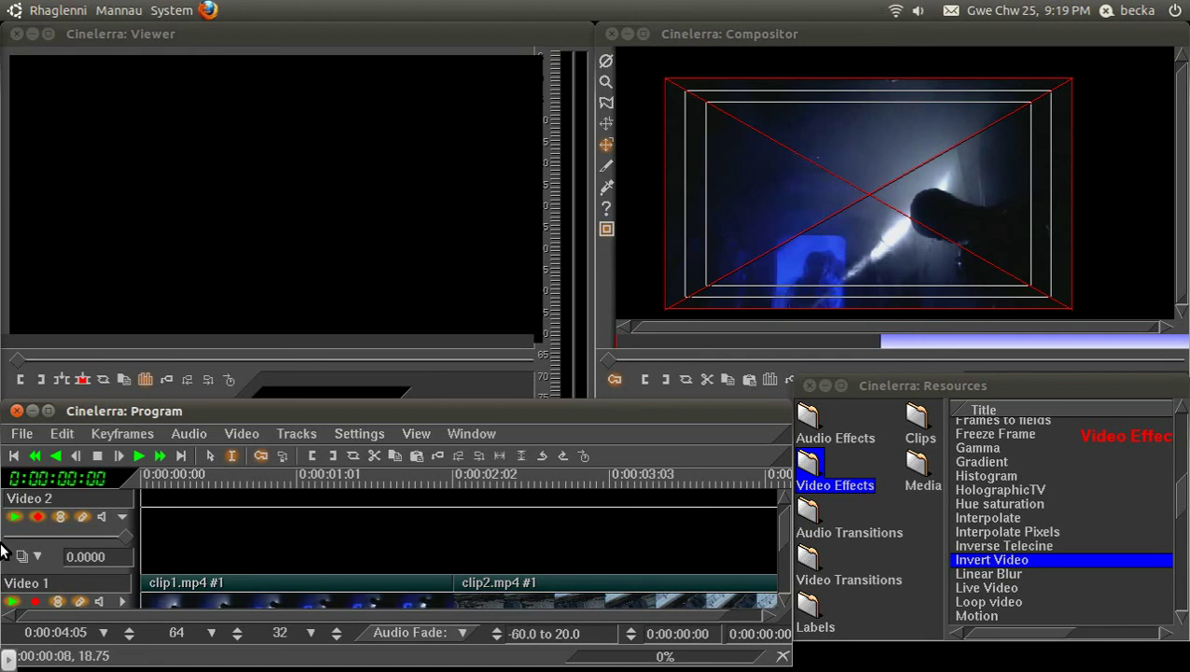
- Select the Chroma key effect in the Video Effects list
{"action": "left_click_drag", "start_coordinate": [1185, 491], "coordinate": [1187, 434]}
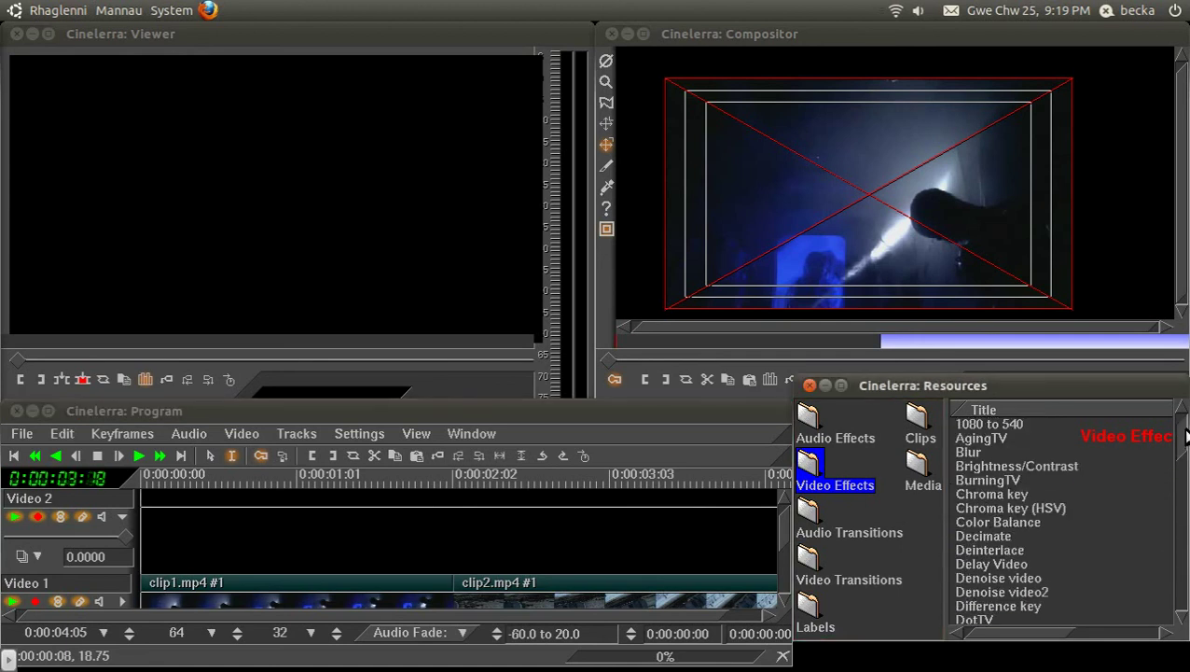
{"action": "left_click", "coordinate": [988, 505]}
{"action": "left_click", "coordinate": [1004, 495]}
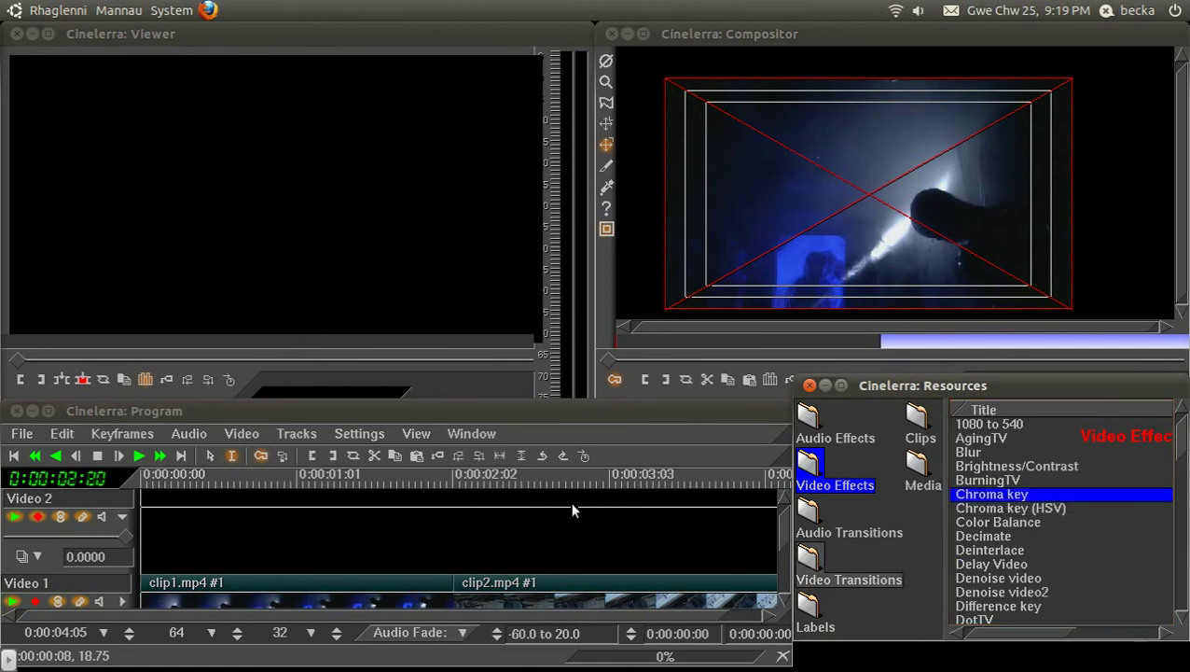